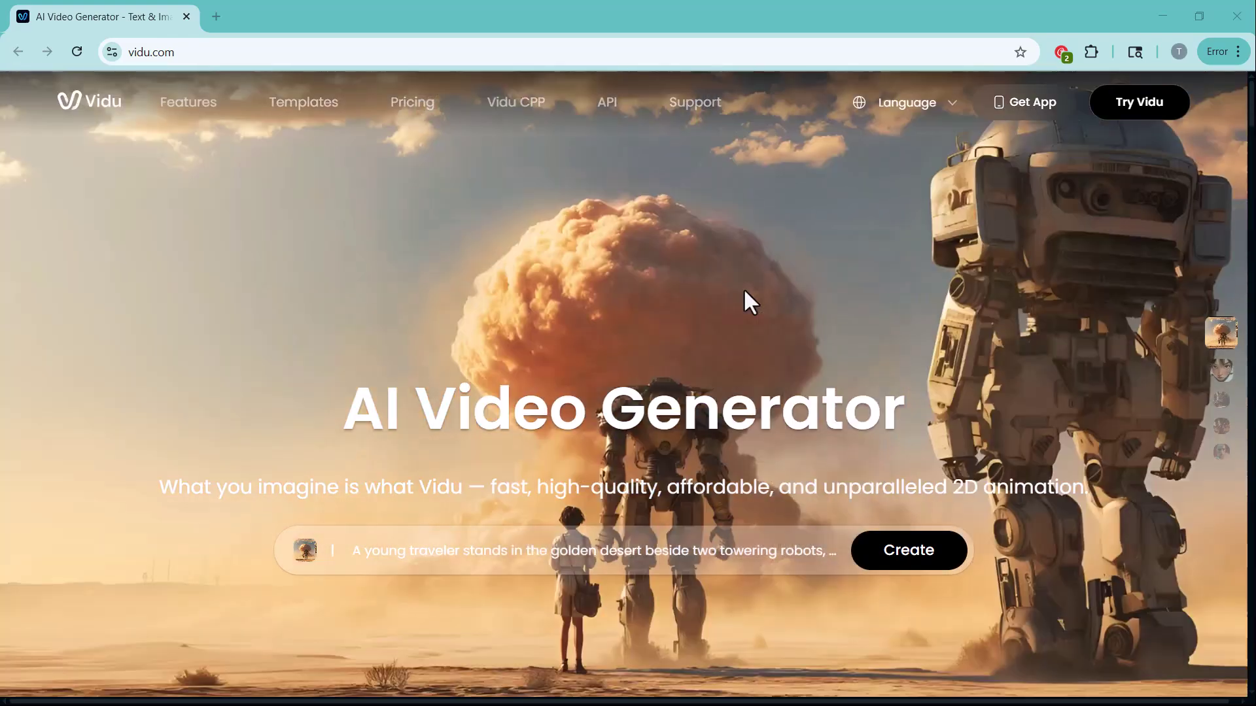
# - Browse the reference-to-video and image-to-video example clips on the landing page
pyautogui.scroll(-7, 743, 289)
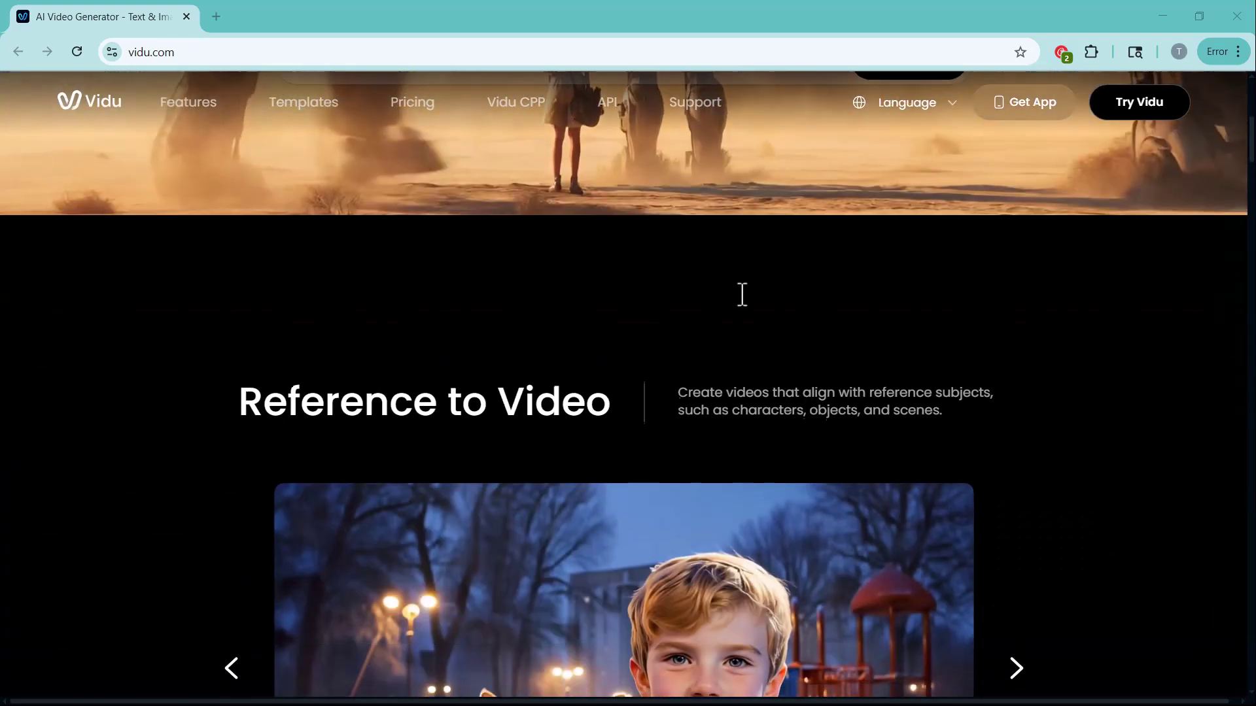
pyautogui.scroll(-4, 743, 294)
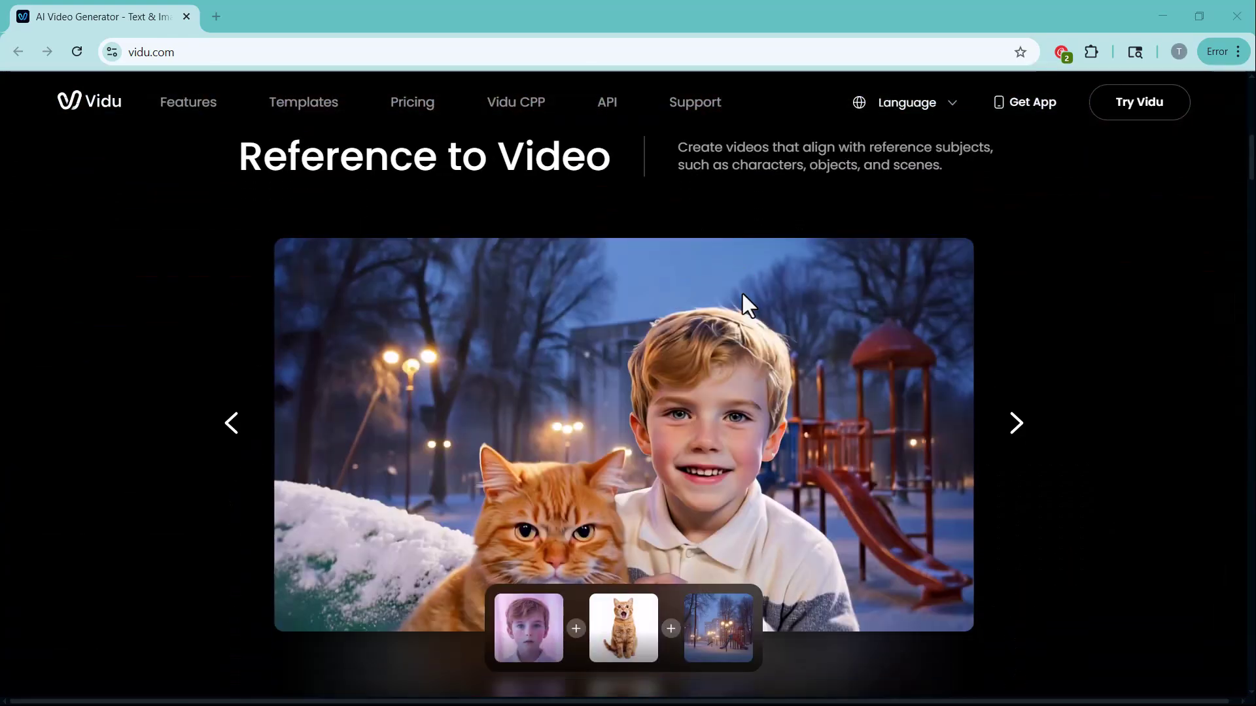
pyautogui.click(1013, 429)
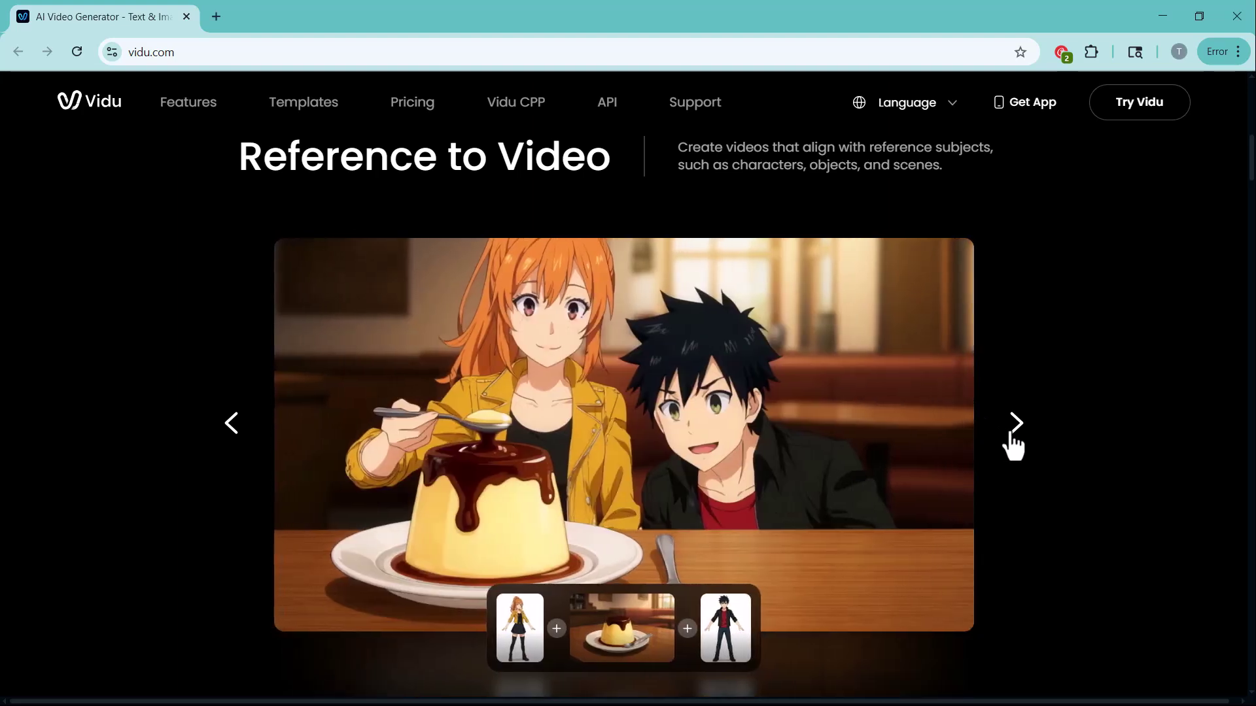
pyautogui.click(1014, 425)
pyautogui.scroll(-7, 1013, 437)
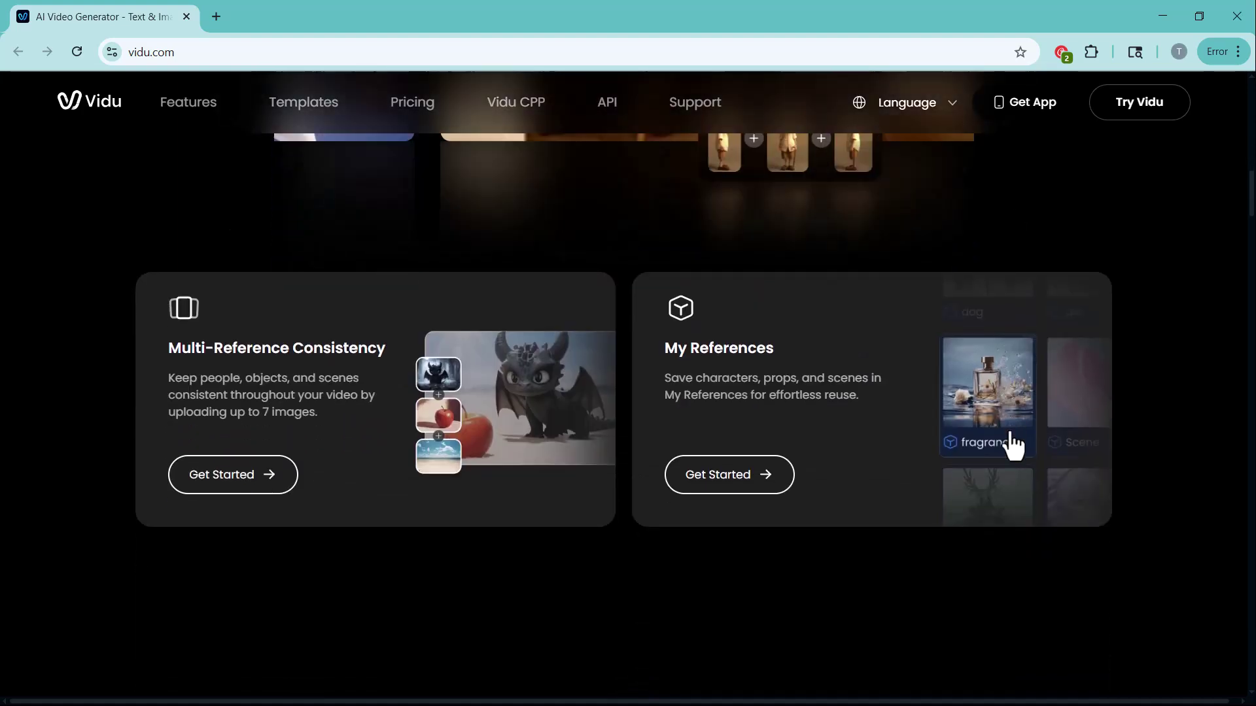
pyautogui.scroll(-8, 1011, 433)
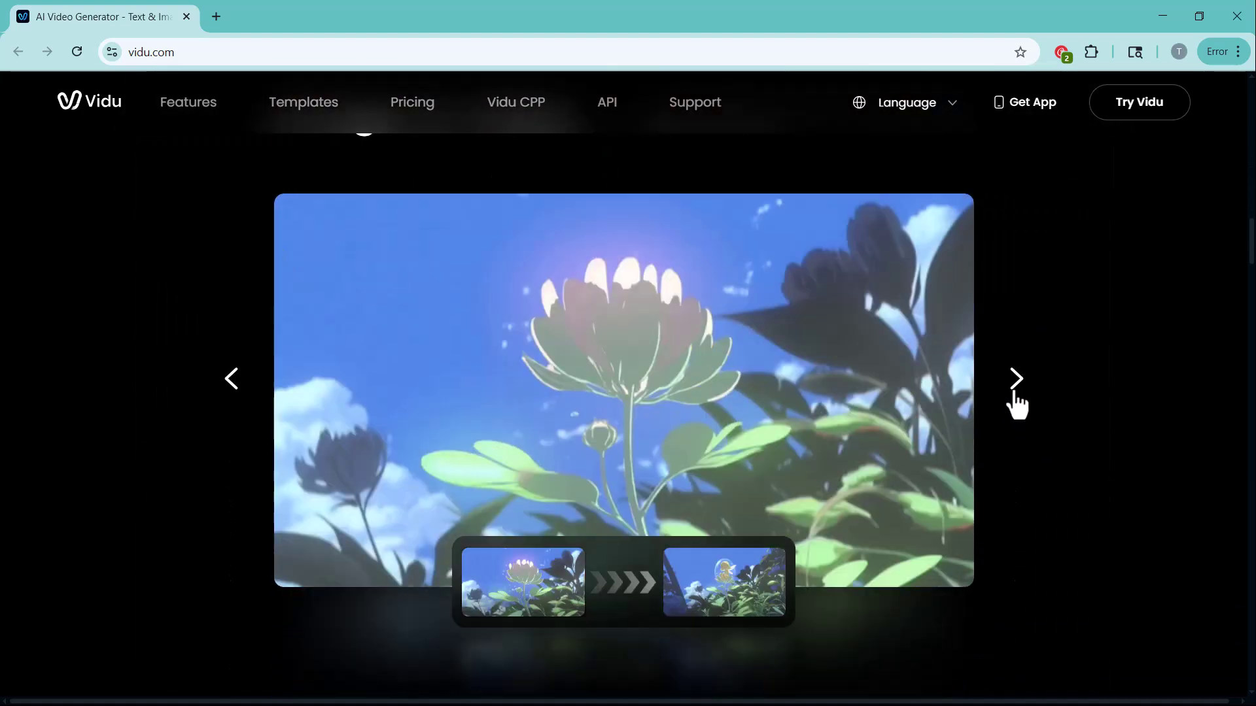
pyautogui.click(1015, 393)
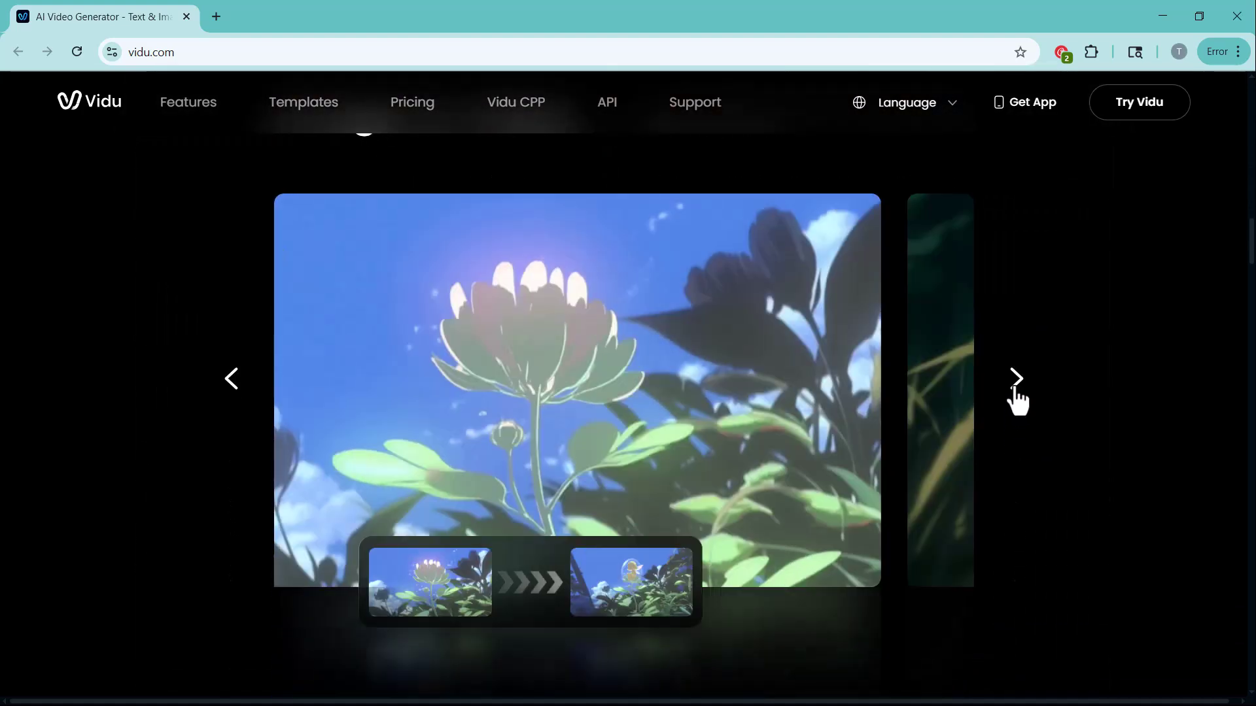
pyautogui.click(1014, 392)
pyautogui.click(1015, 392)
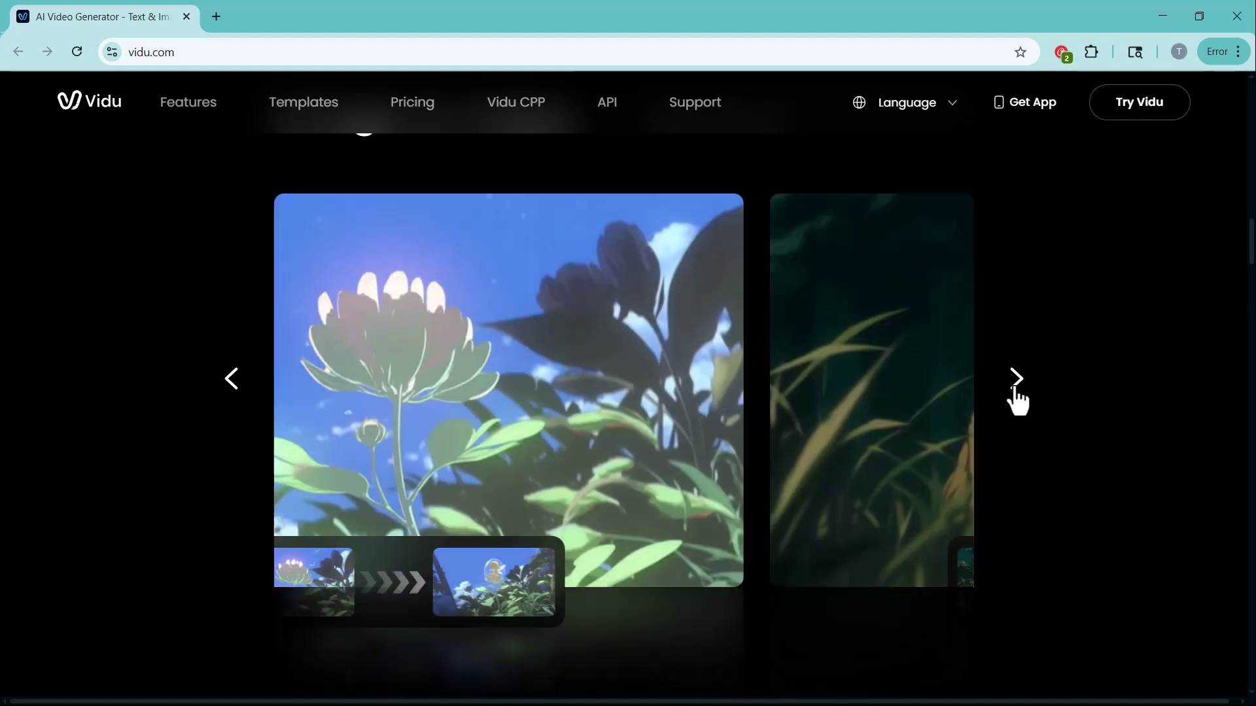
pyautogui.click(1014, 392)
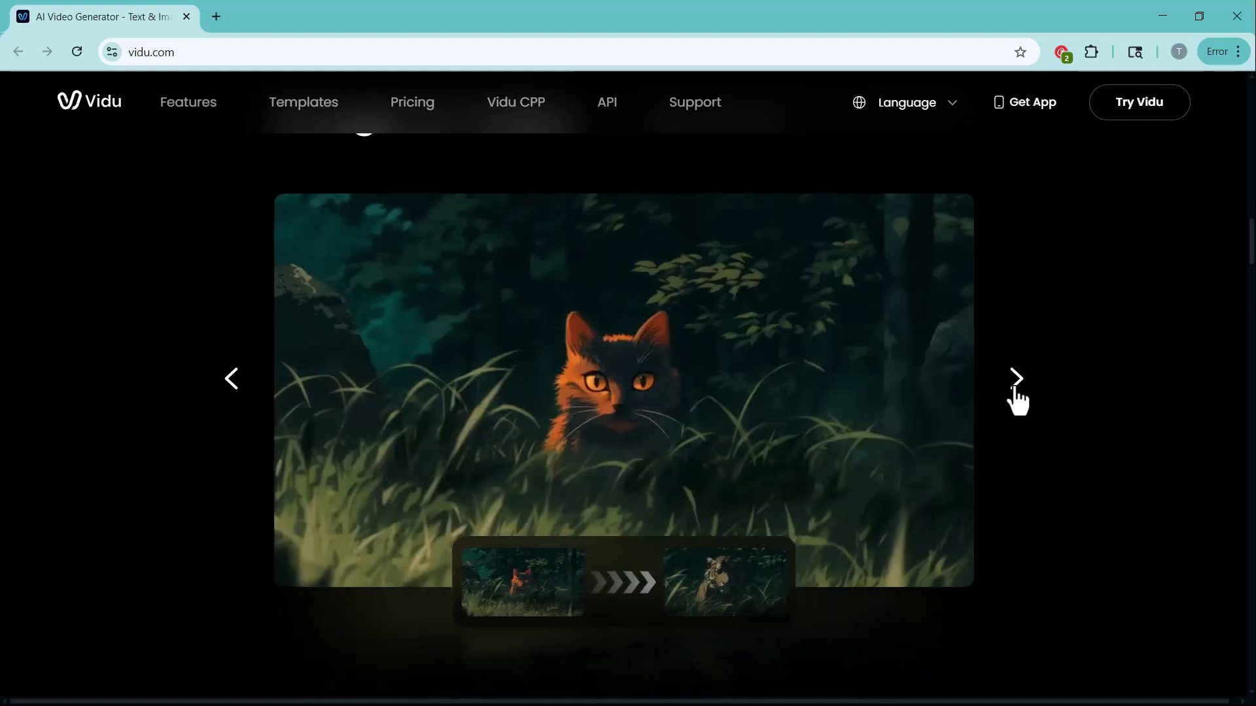
# - View the Advertising, Social Media and Culture & Tourism use-case examples
pyautogui.scroll(-6, 1017, 400)
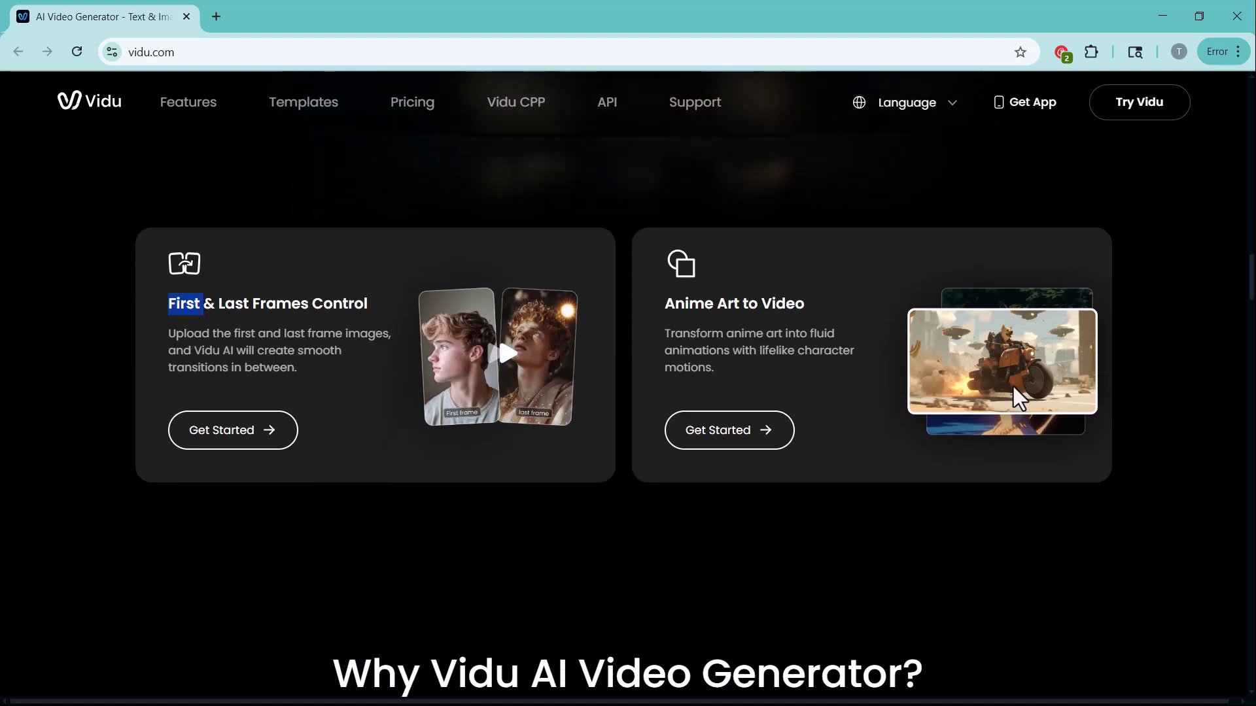
pyautogui.scroll(-7, 1013, 386)
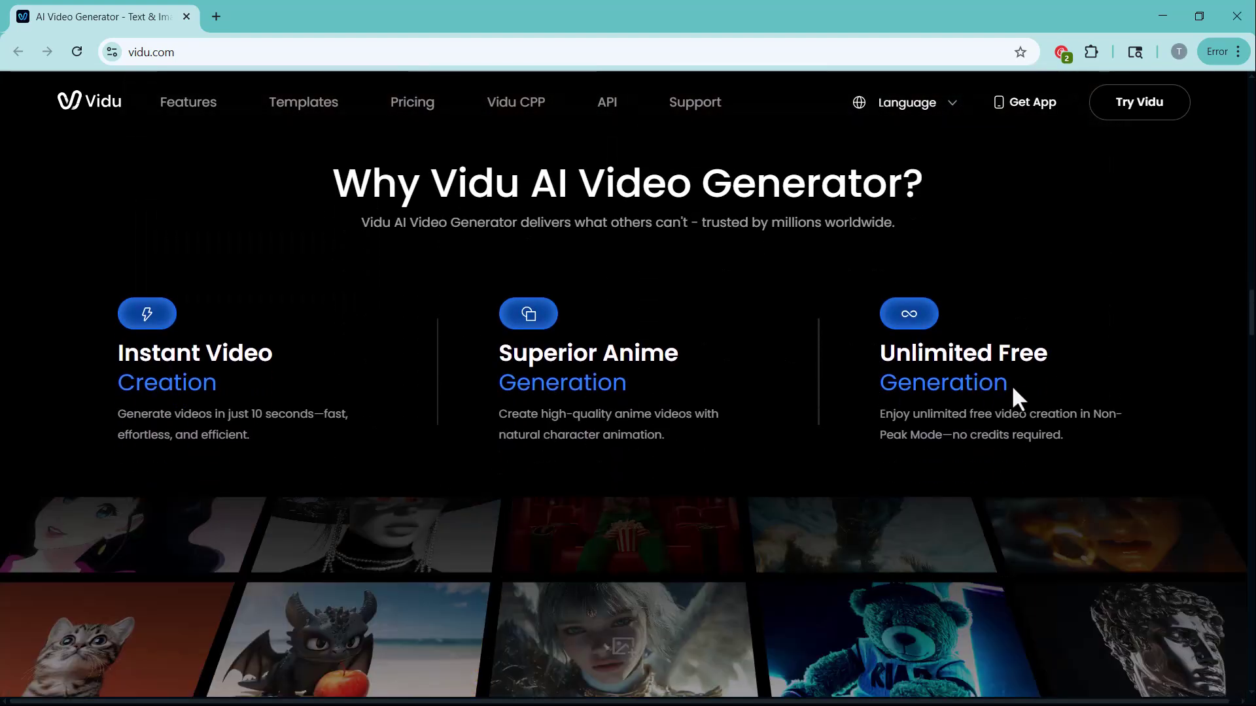
pyautogui.scroll(-4, 1011, 385)
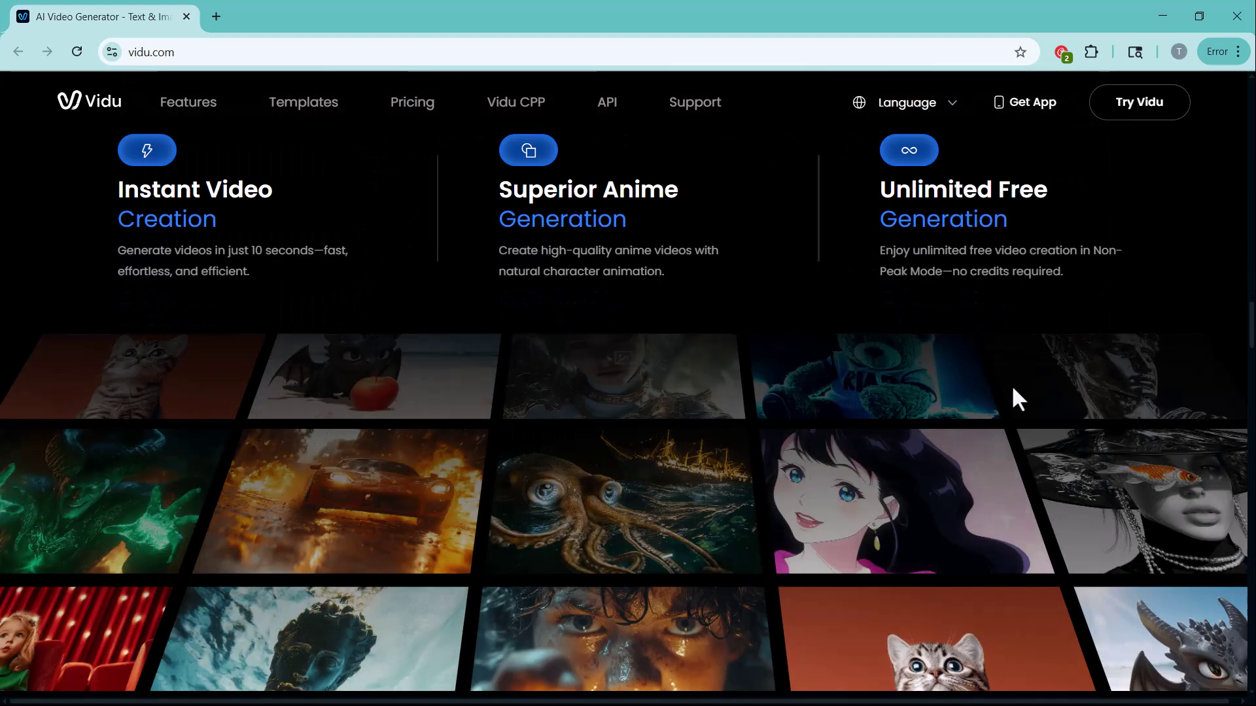
pyautogui.scroll(-4, 1011, 385)
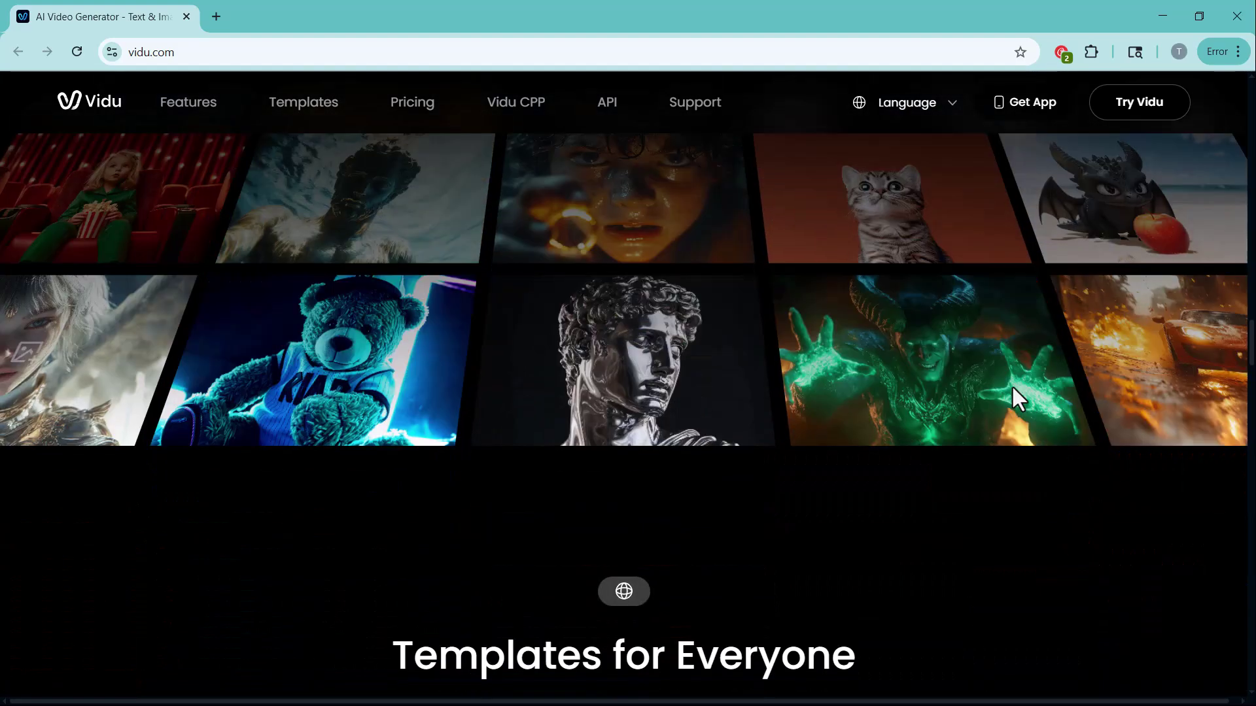
pyautogui.scroll(-5, 1011, 385)
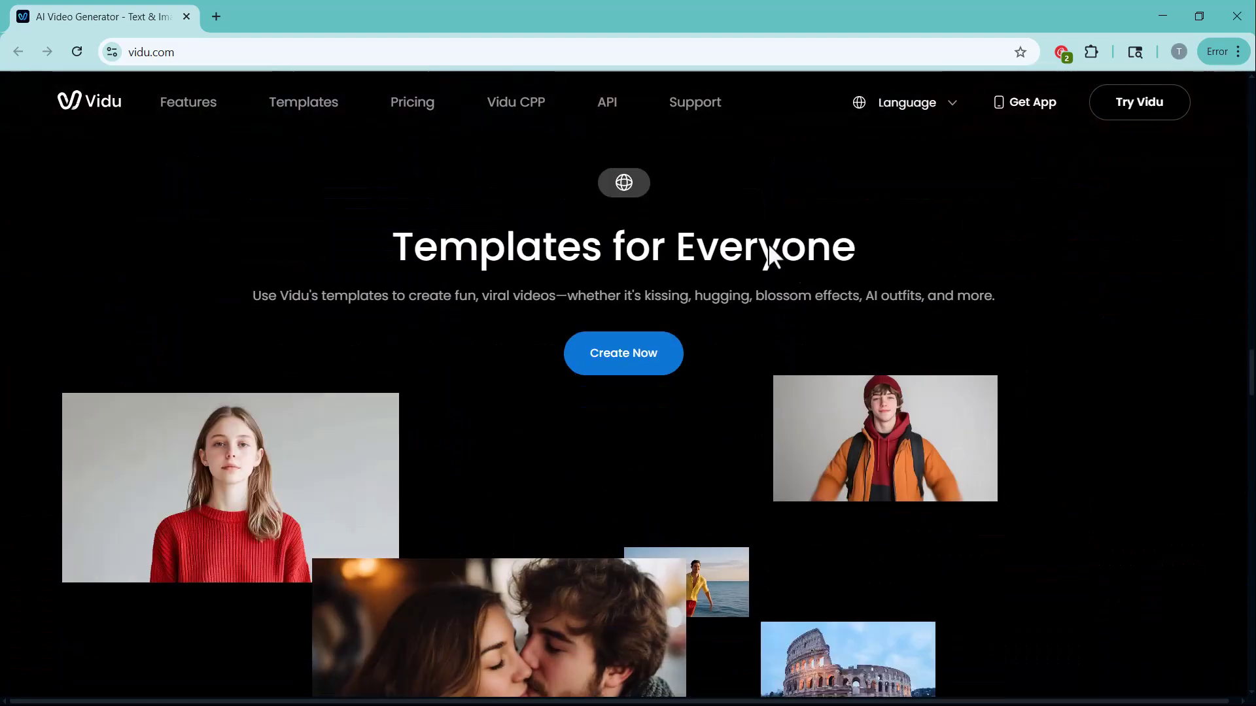
pyautogui.scroll(-4, 706, 216)
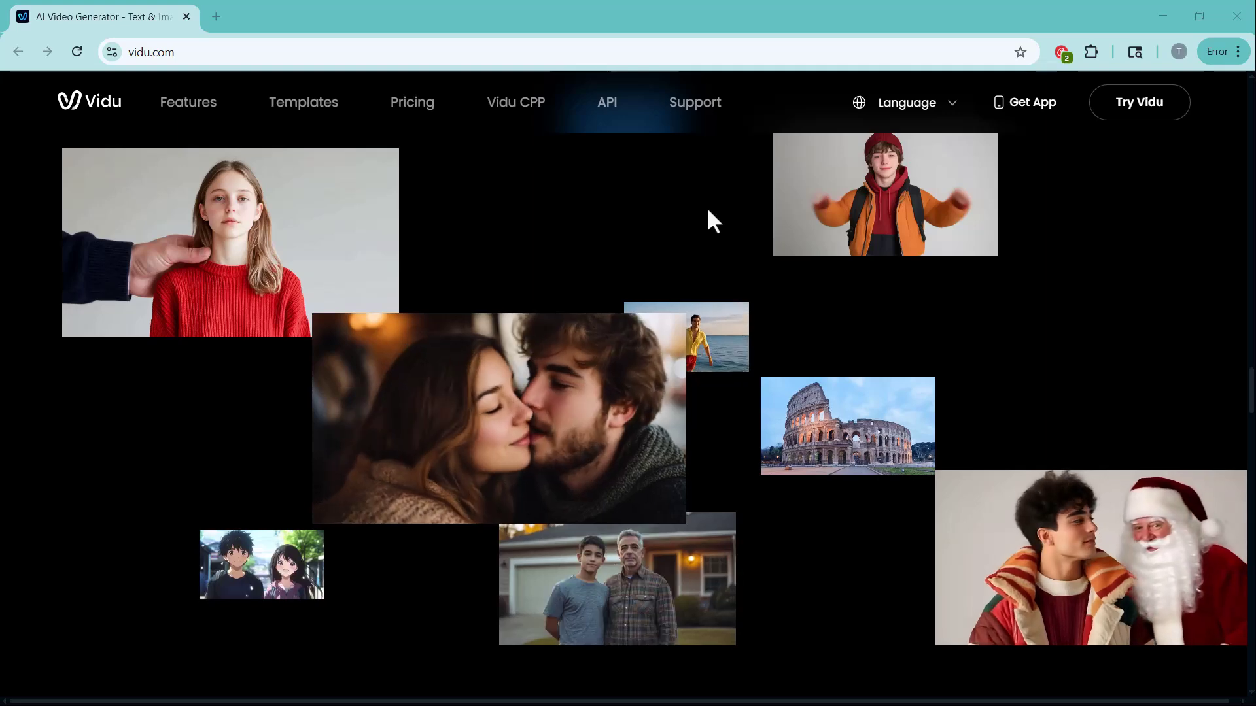
pyautogui.scroll(-11, 1011, 384)
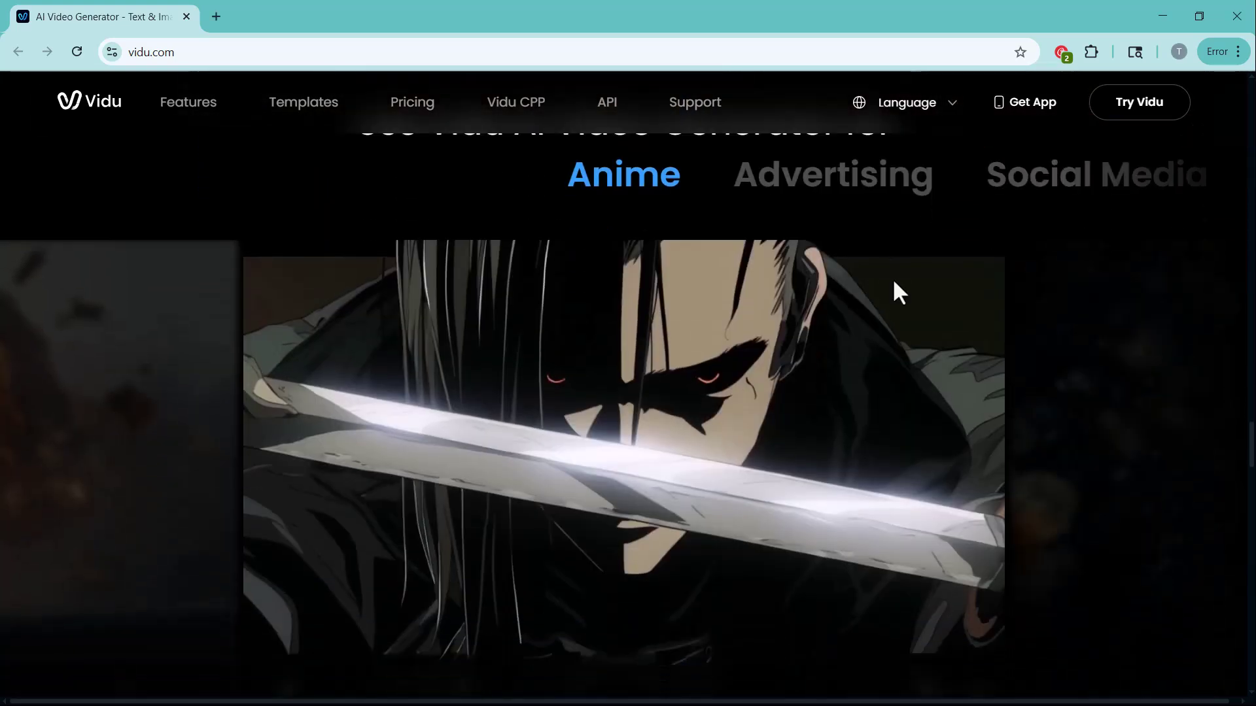
pyautogui.click(807, 189)
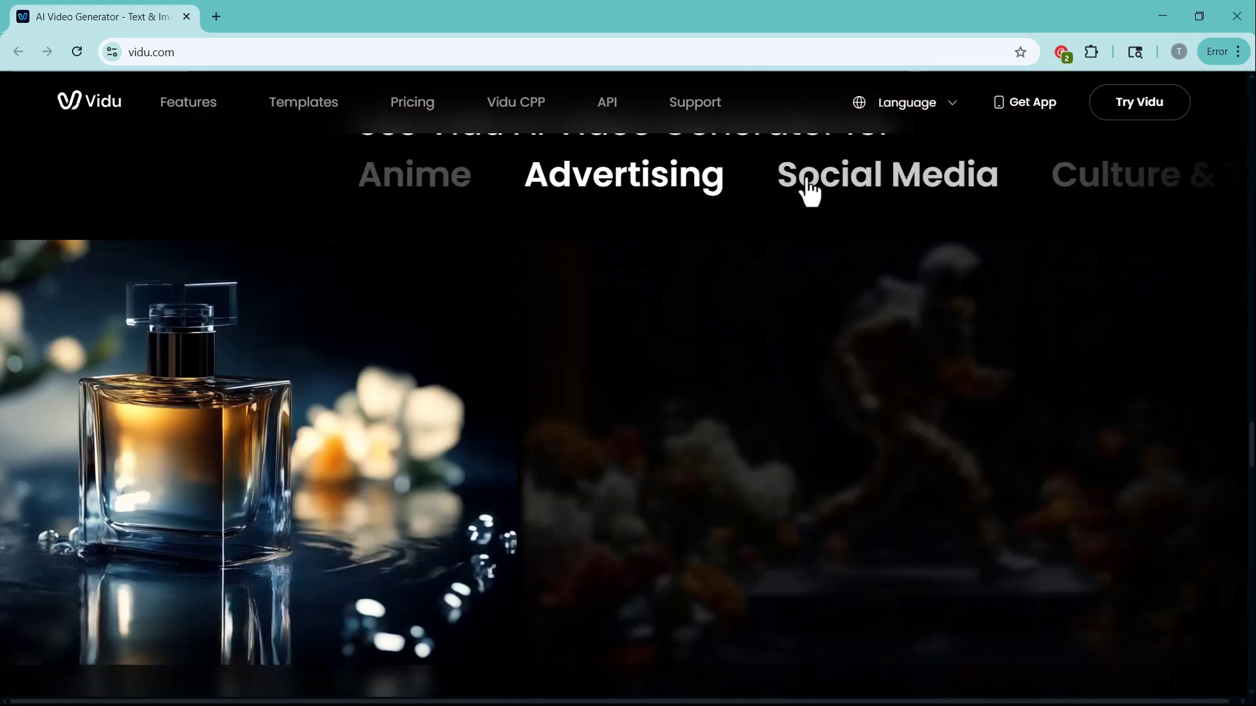
pyautogui.click(807, 189)
pyautogui.click(1060, 190)
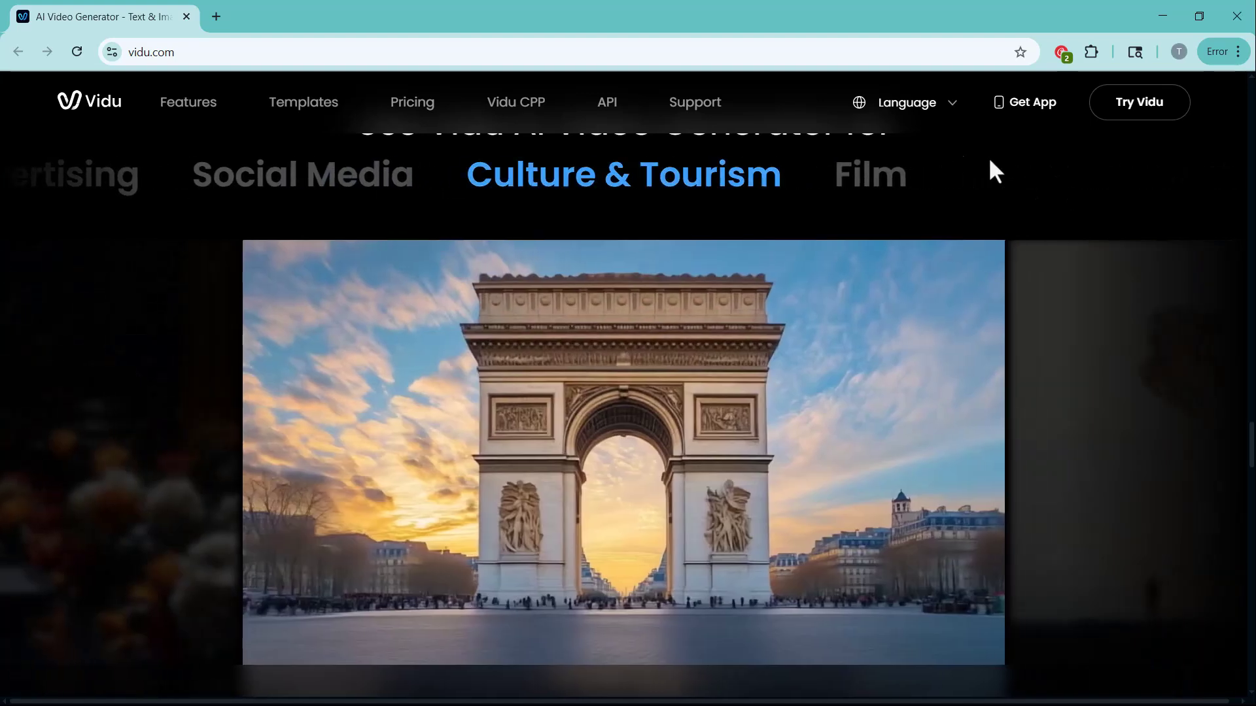
# - Look through the full templates gallery, then return to the creation home
pyautogui.scroll(15, 989, 161)
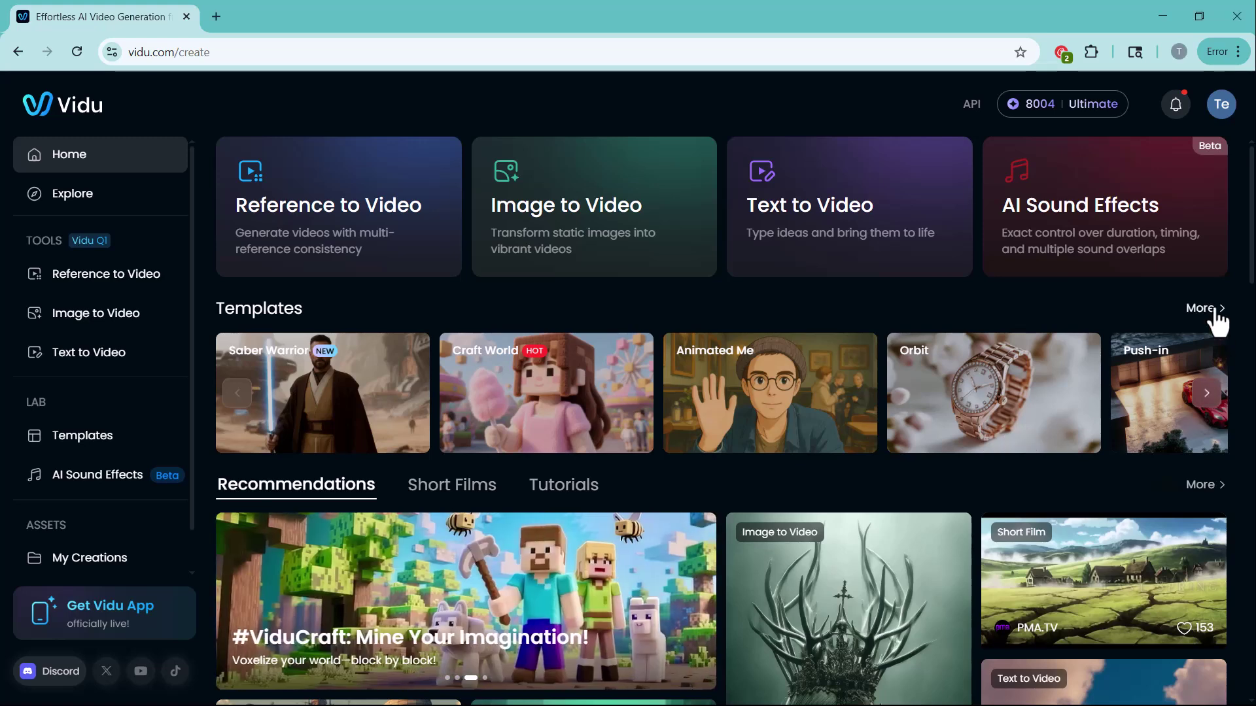
pyautogui.click(1209, 316)
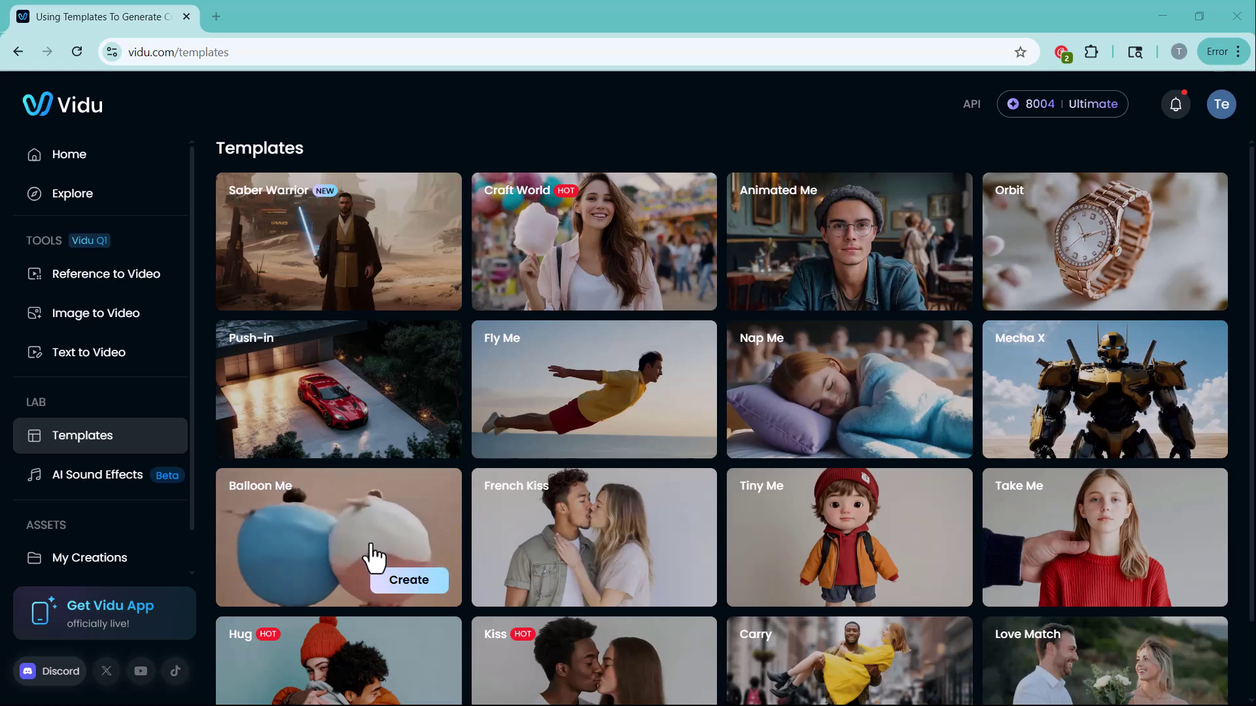
pyautogui.click(72, 154)
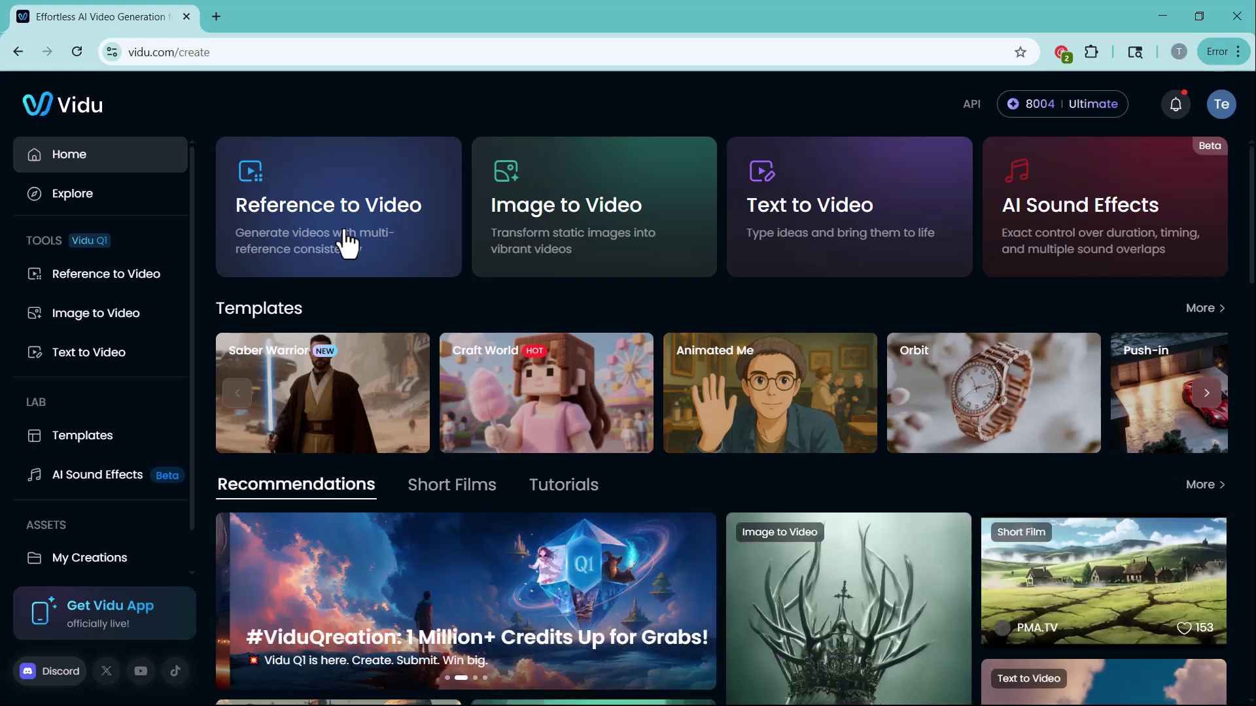
# - Open the Reference to Video generator
pyautogui.click(425, 255)
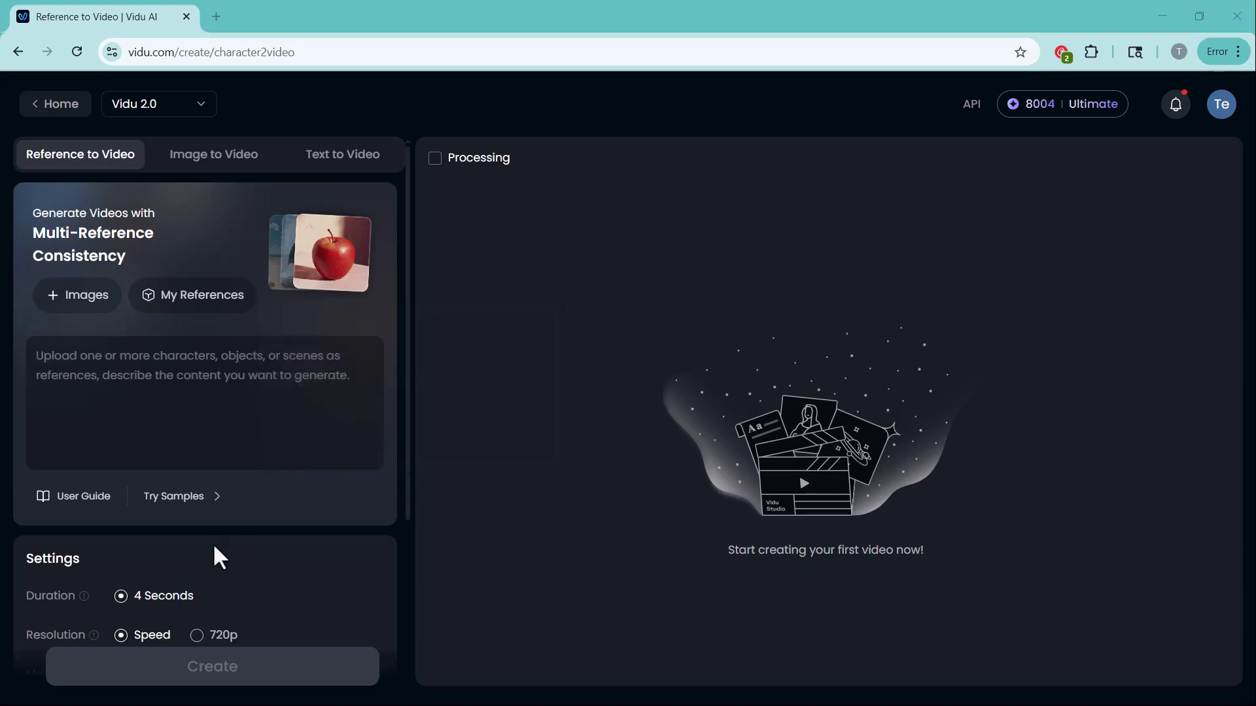
pyautogui.scroll(-3, 216, 553)
pyautogui.scroll(3, 213, 546)
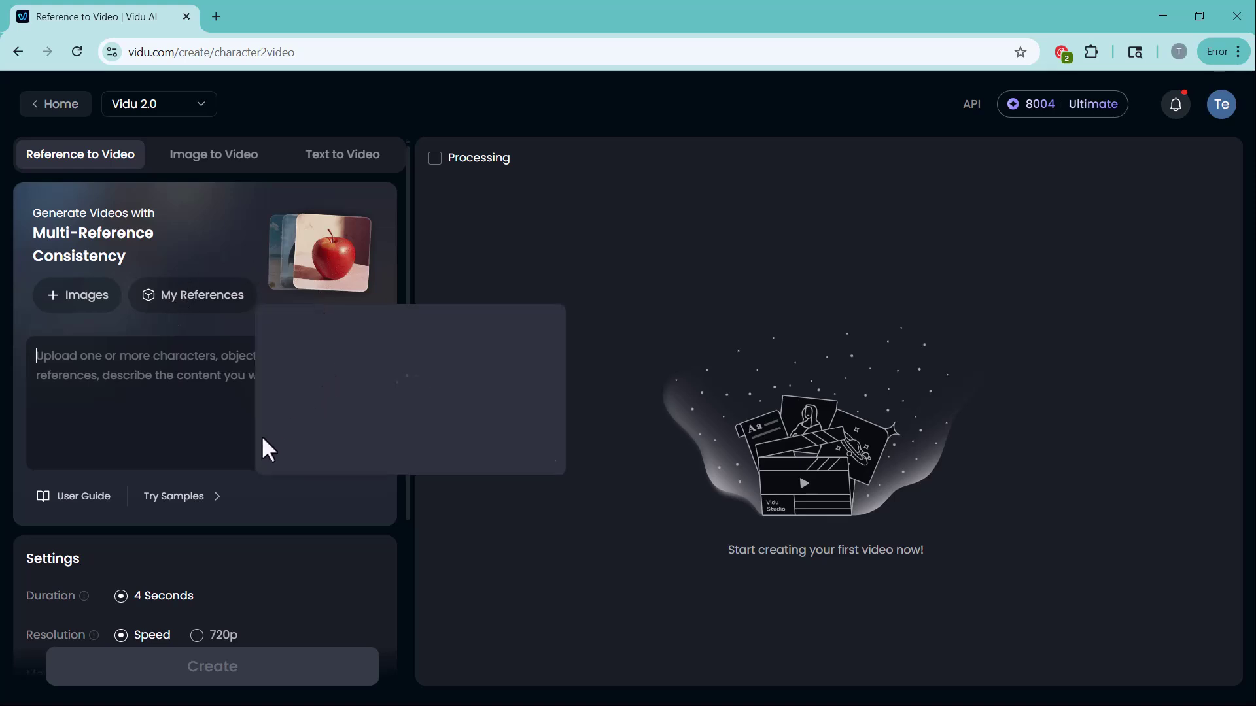
# - Load the octopus sample image and its Christmas-tree prompt from Try Samples
pyautogui.click(165, 449)
pyautogui.moveTo(291, 284)
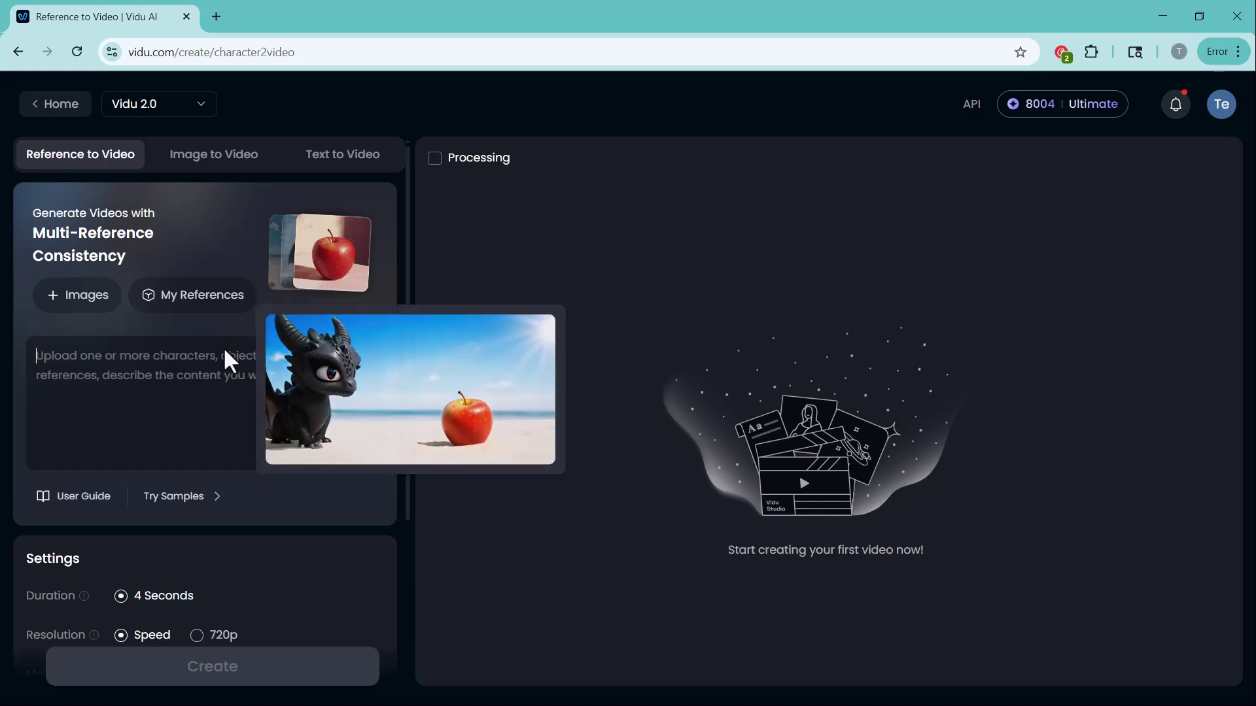
pyautogui.click(175, 497)
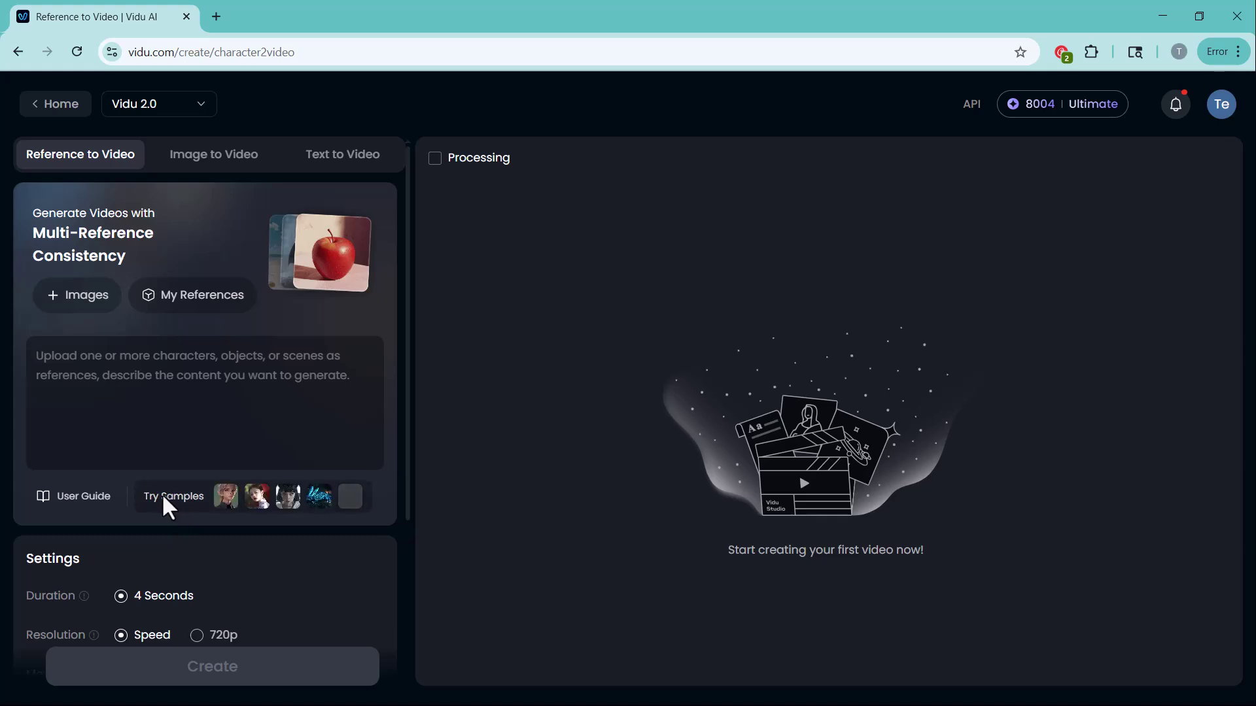
pyautogui.moveTo(321, 497)
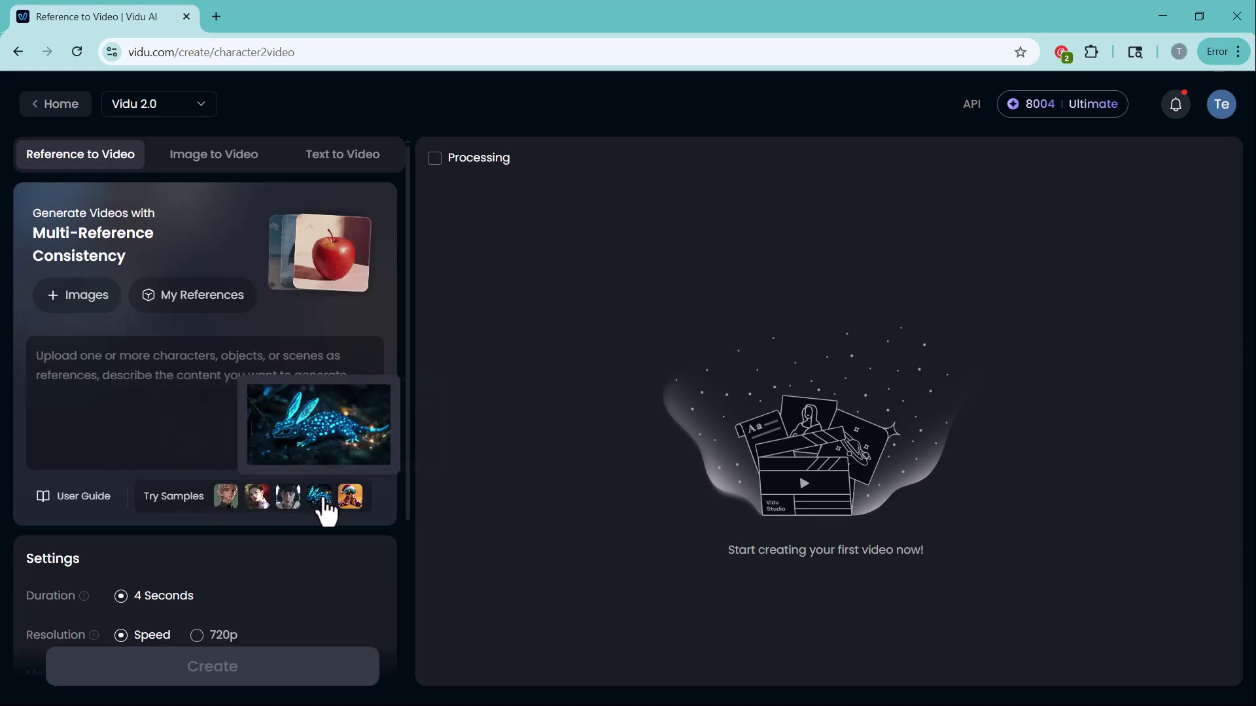
pyautogui.click(350, 505)
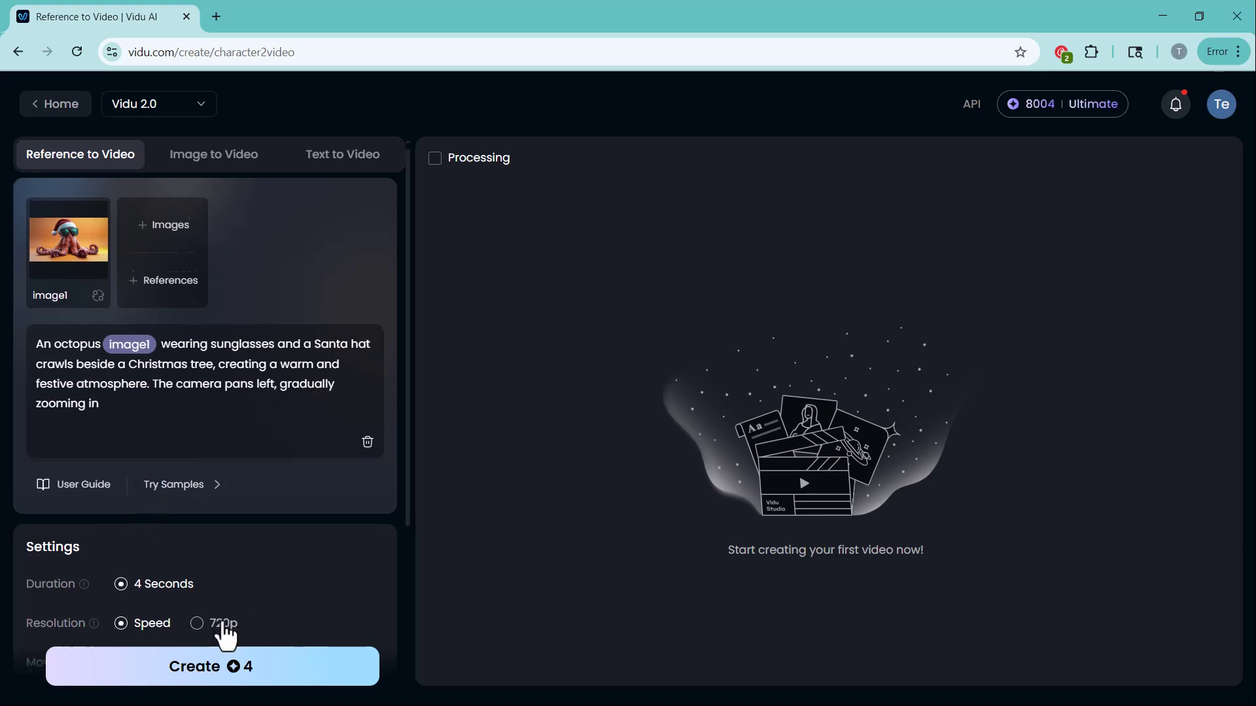
# - Try the video count at 2 and 4, then leave it at 1 for the octopus clip
pyautogui.scroll(-3, 197, 576)
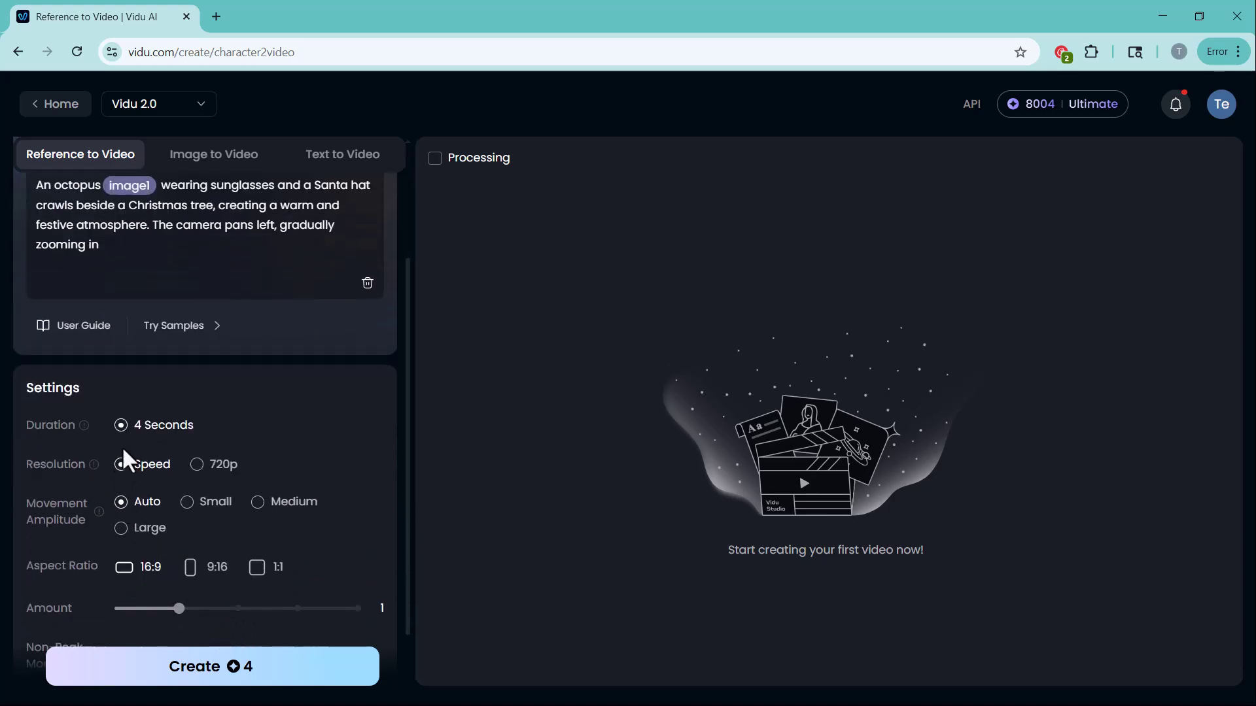
pyautogui.scroll(-1, 138, 403)
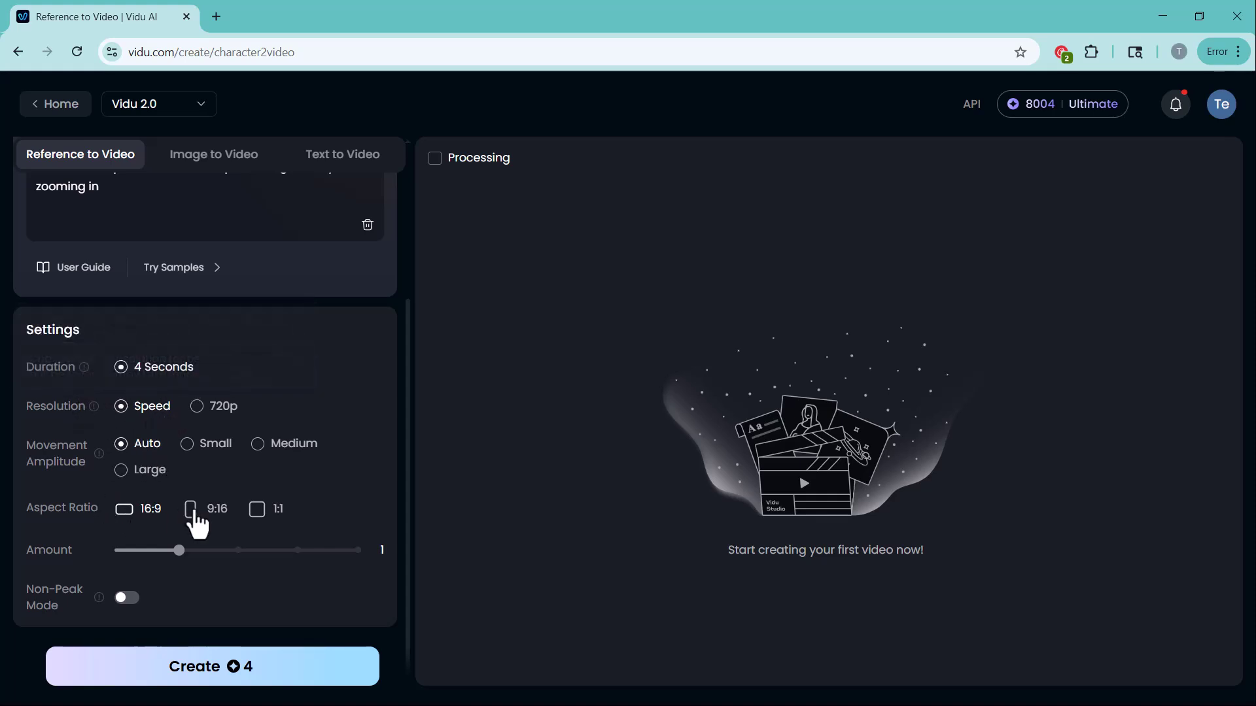
pyautogui.click(258, 550)
pyautogui.click(326, 553)
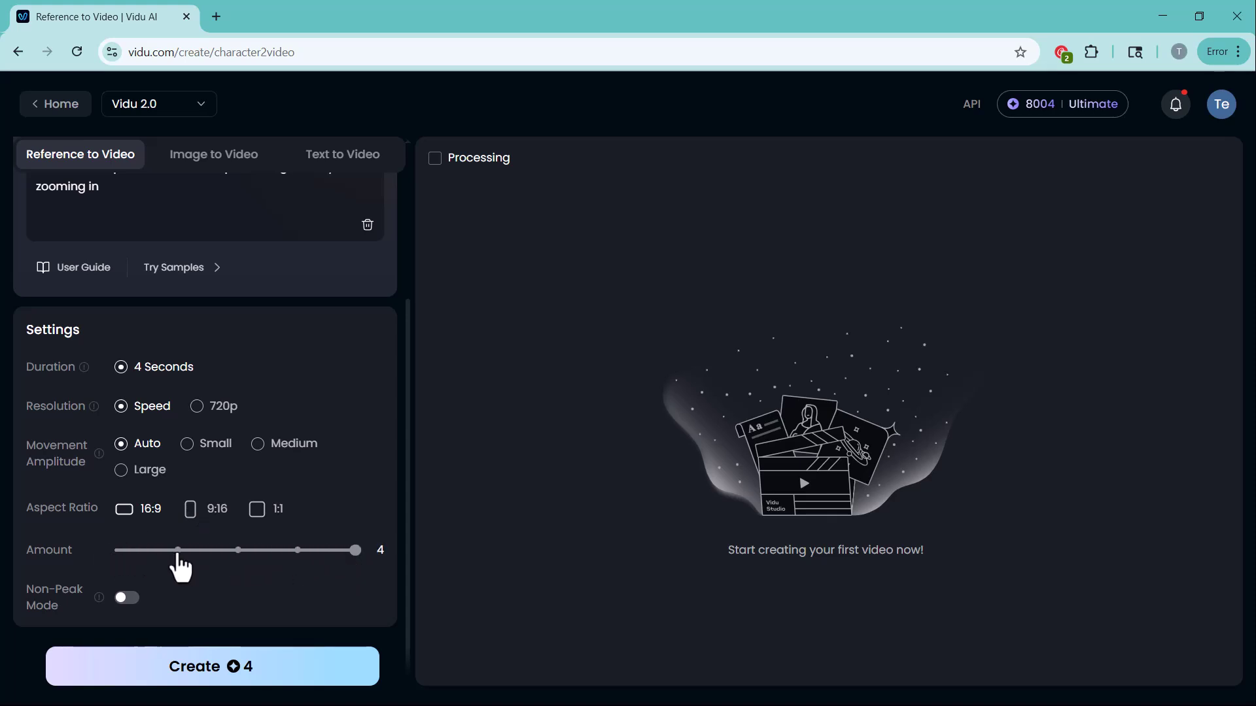
pyautogui.click(178, 552)
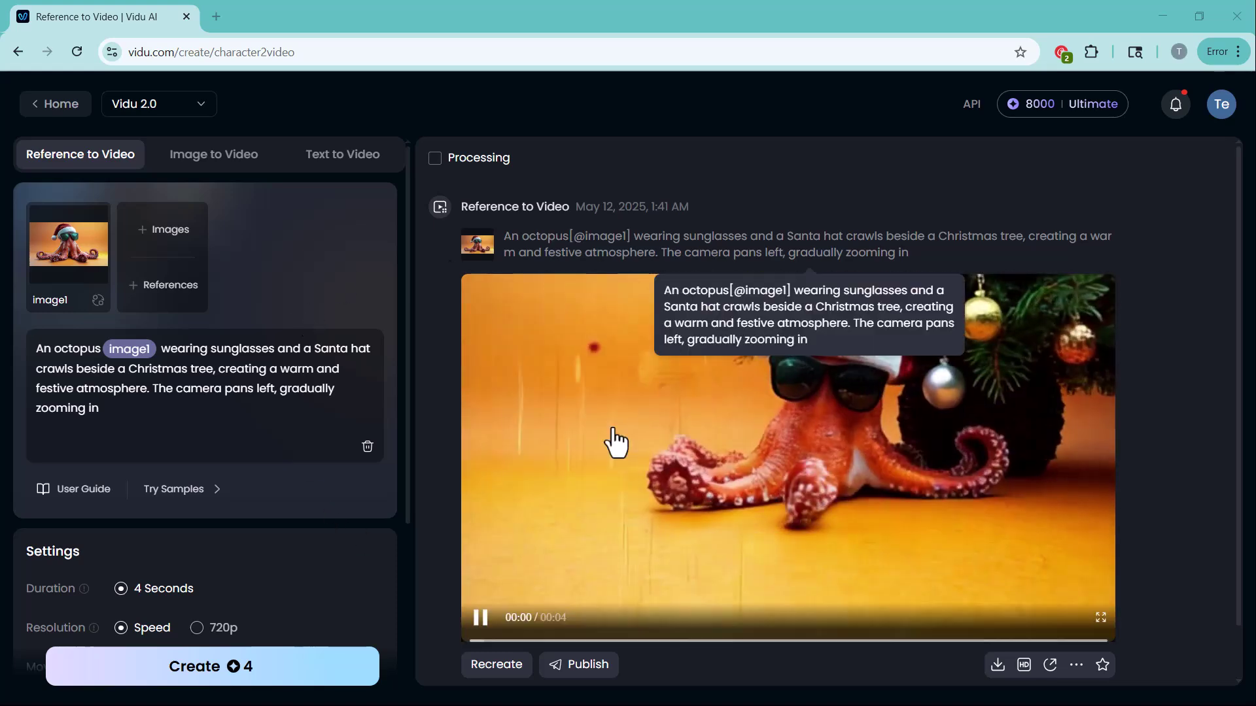
# - Clear the octopus references, load the goldfish sample's three images and prompt, and generate it
pyautogui.click(368, 446)
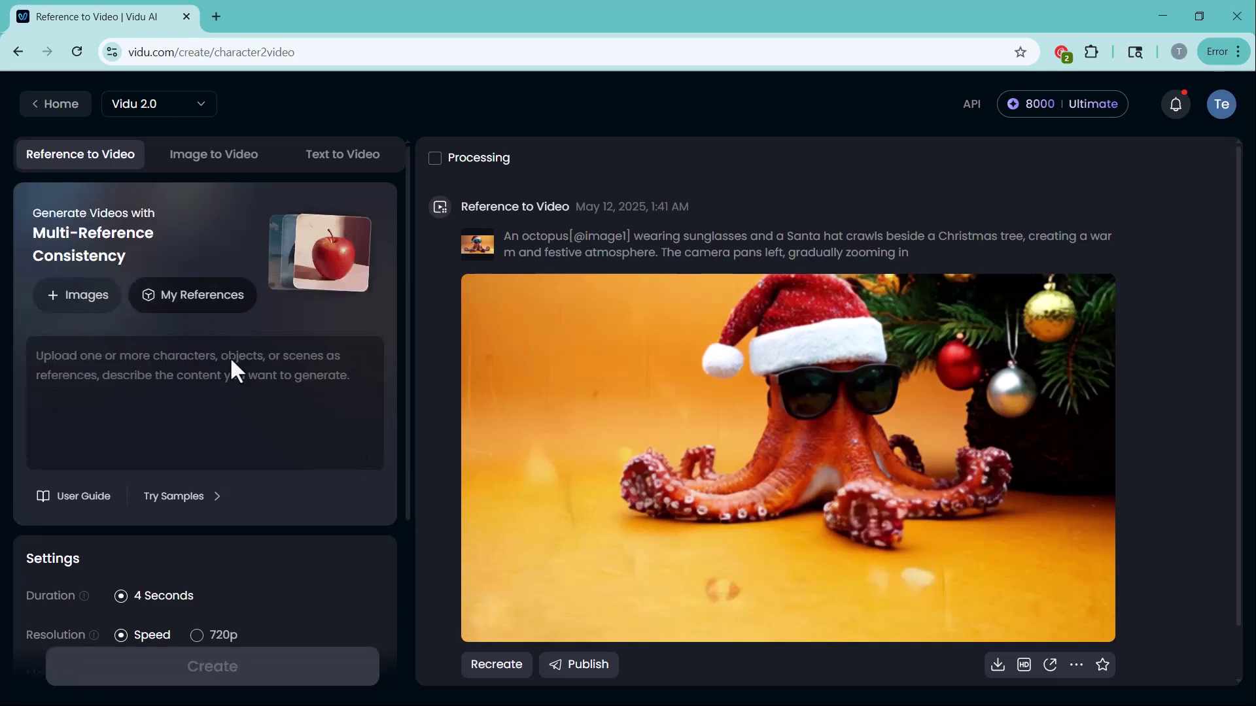
pyautogui.moveTo(226, 502)
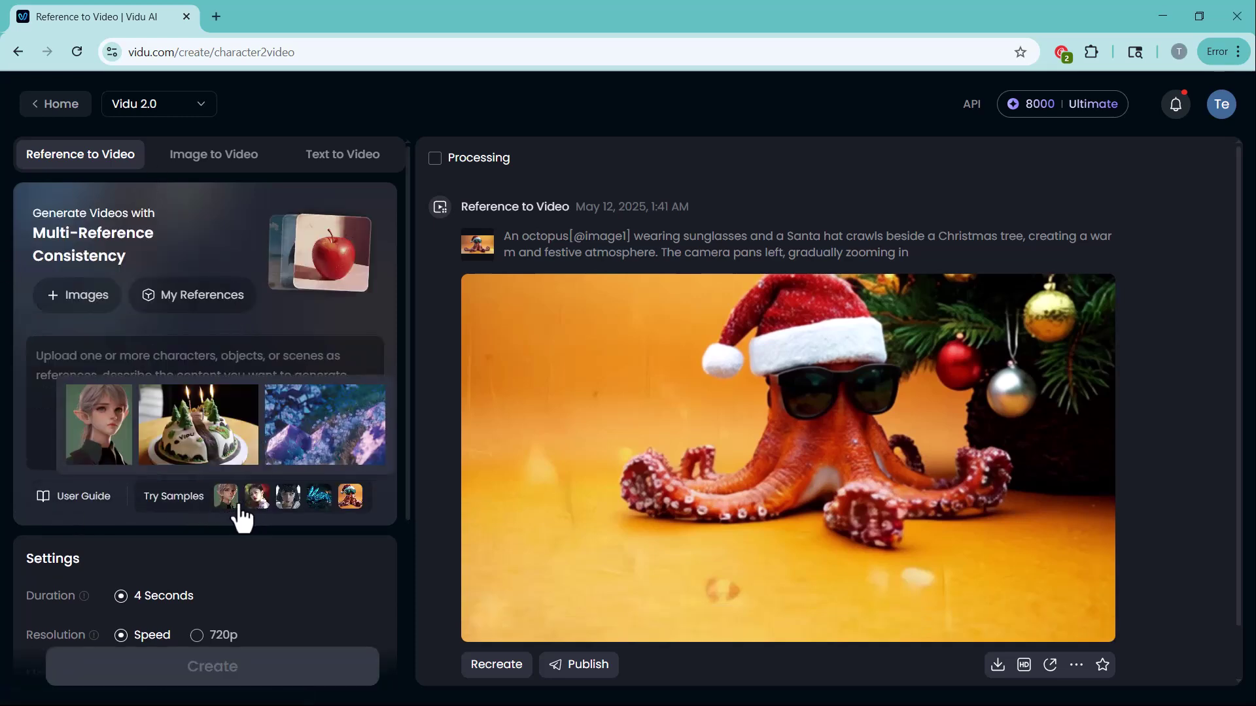
pyautogui.click(288, 505)
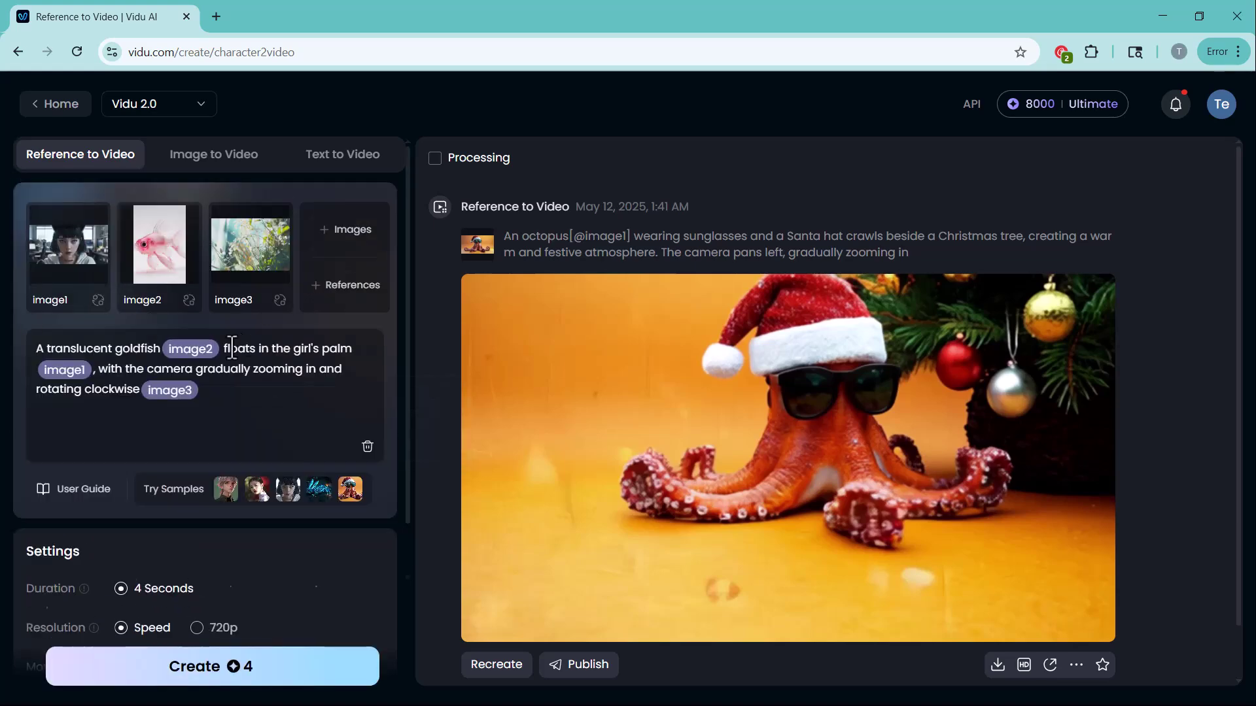
pyautogui.press('Return')
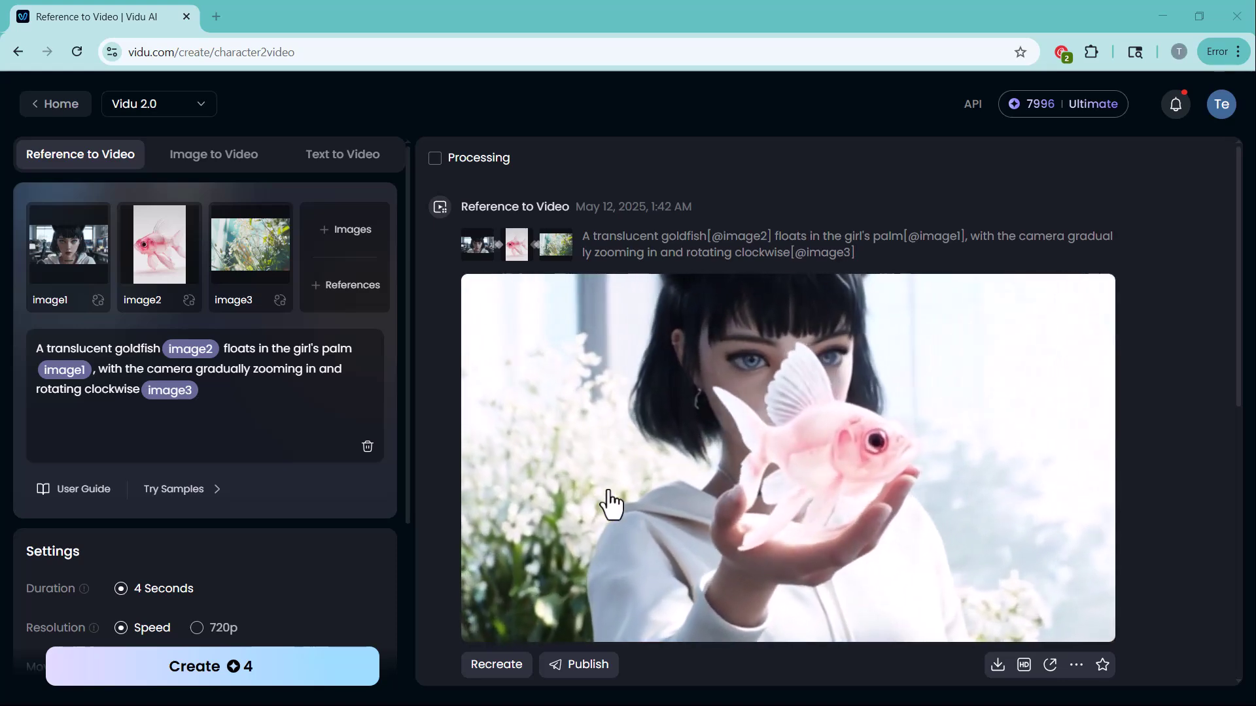
pyautogui.scroll(-1, 514, 357)
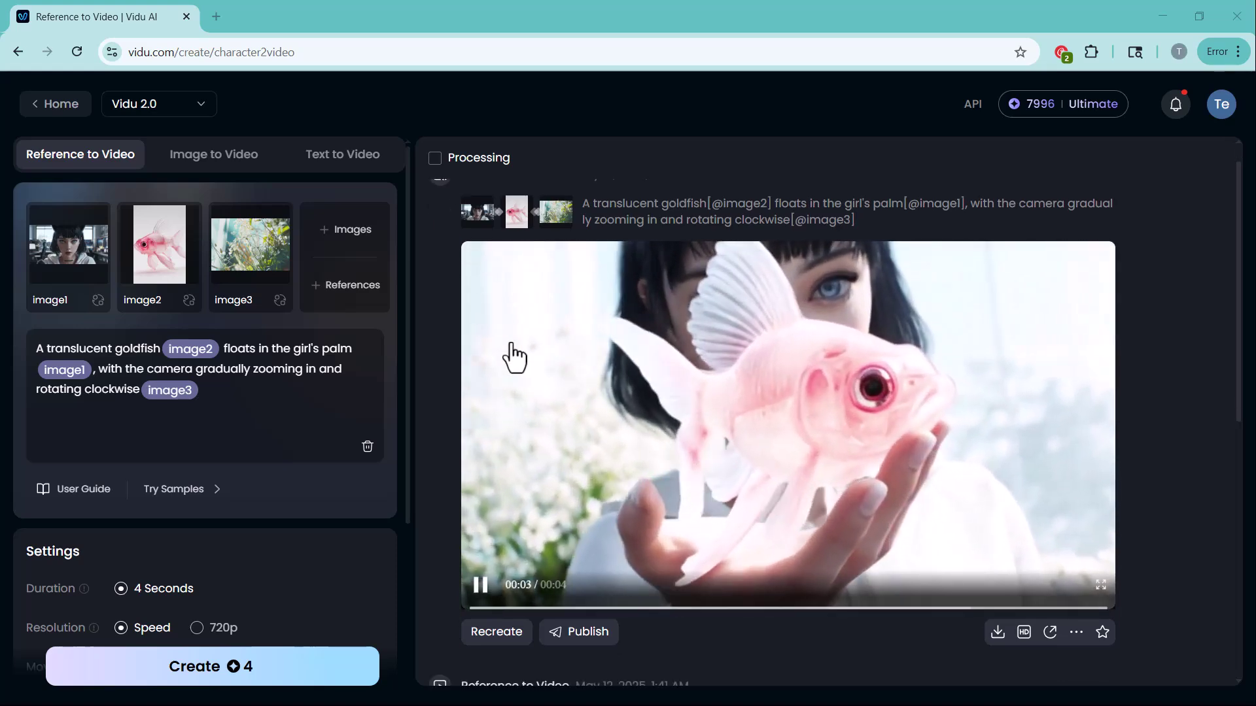
pyautogui.scroll(-1, 514, 356)
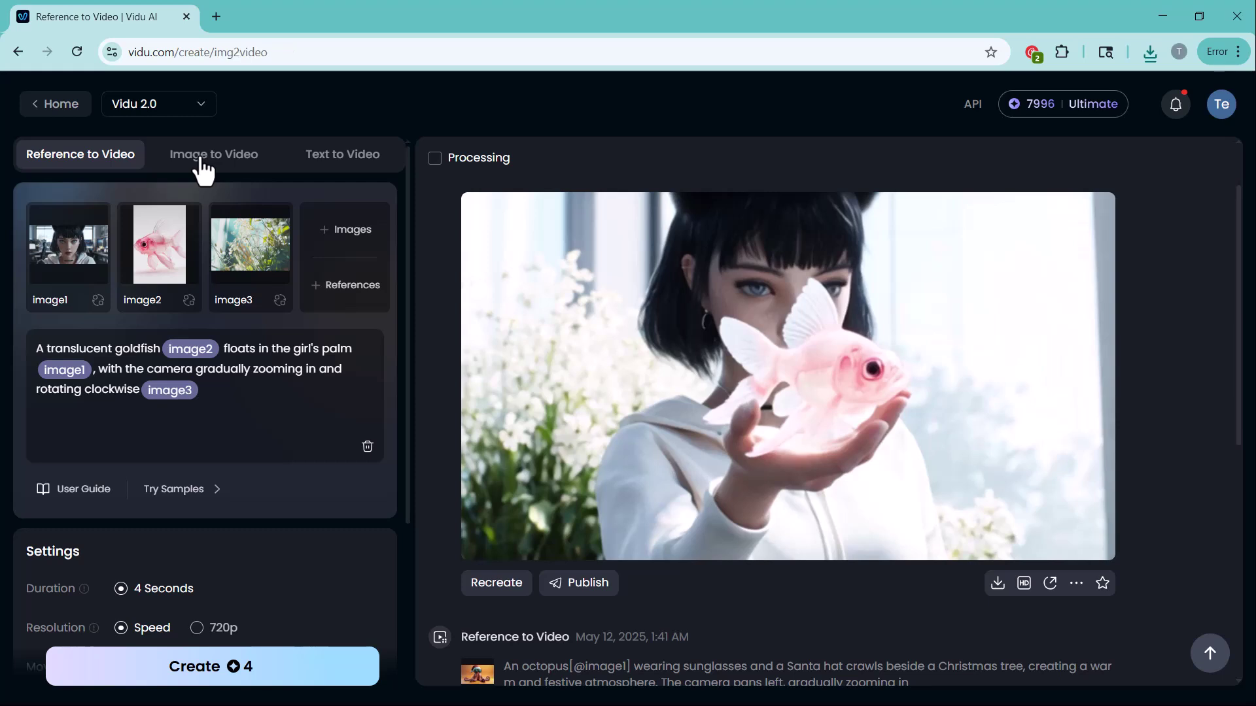
# - Switch to Image to Video and select the Vidu Q1 model (5 seconds, 1080p)
pyautogui.click(203, 167)
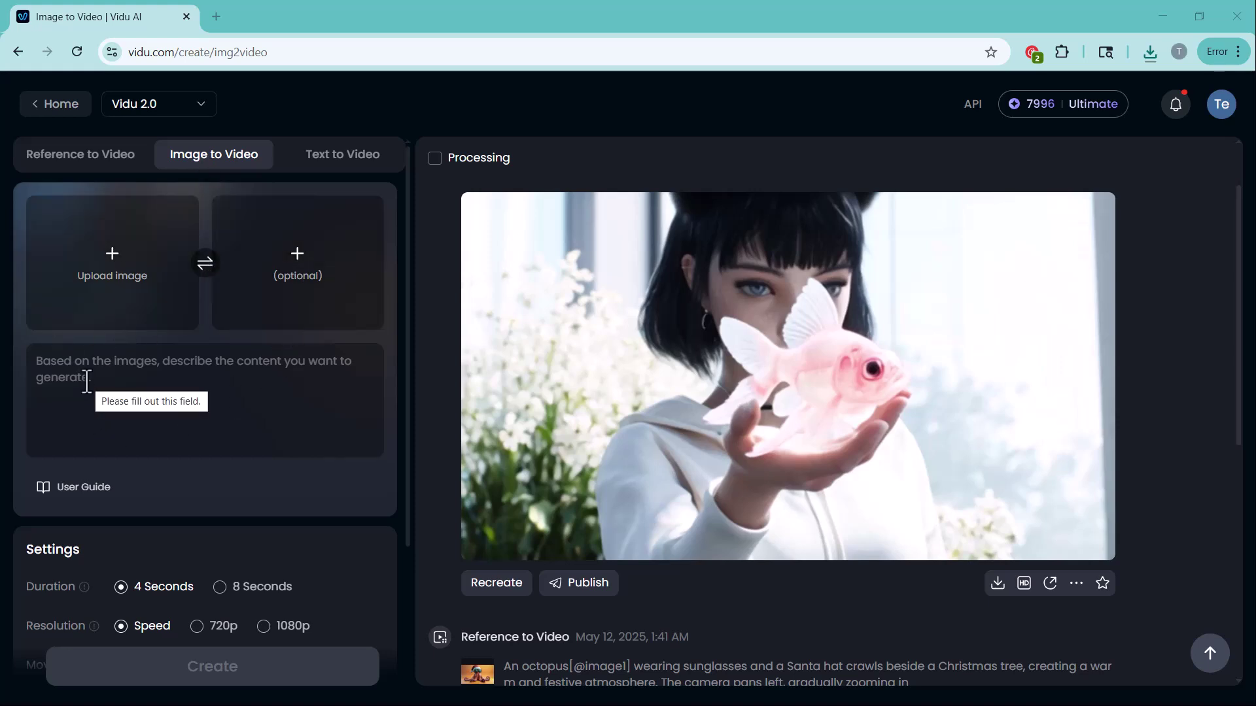
pyautogui.click(164, 114)
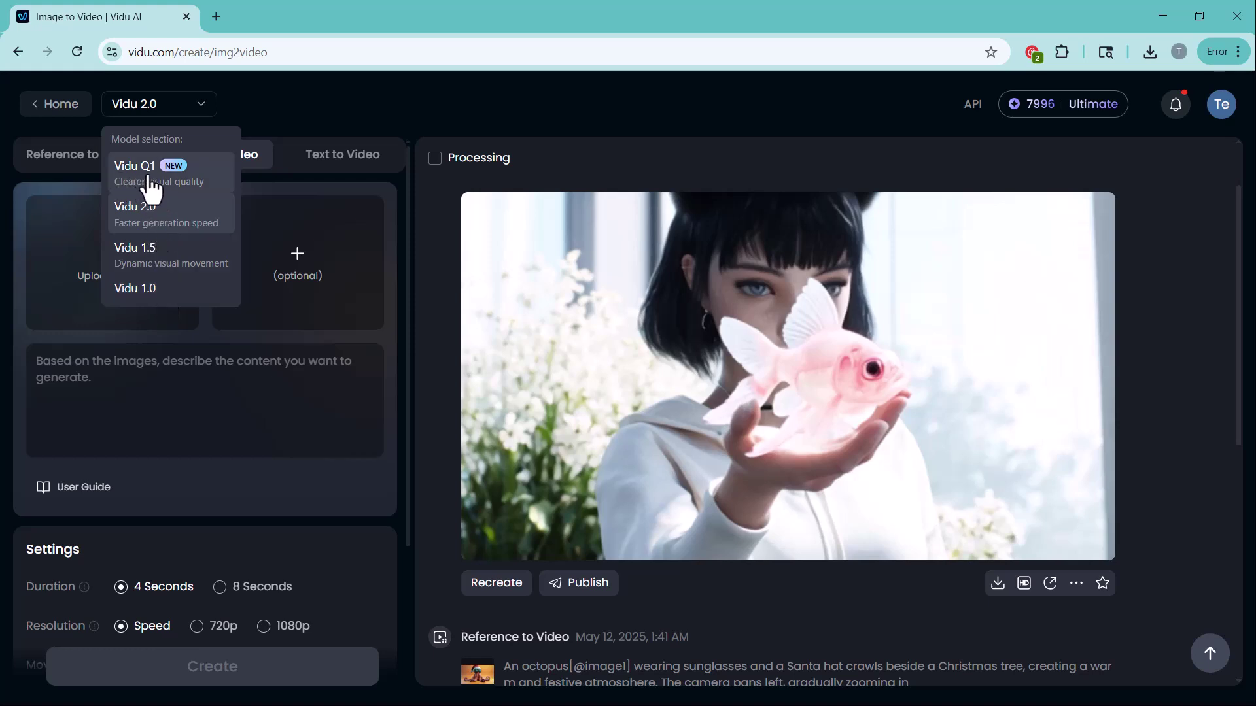
pyautogui.click(178, 192)
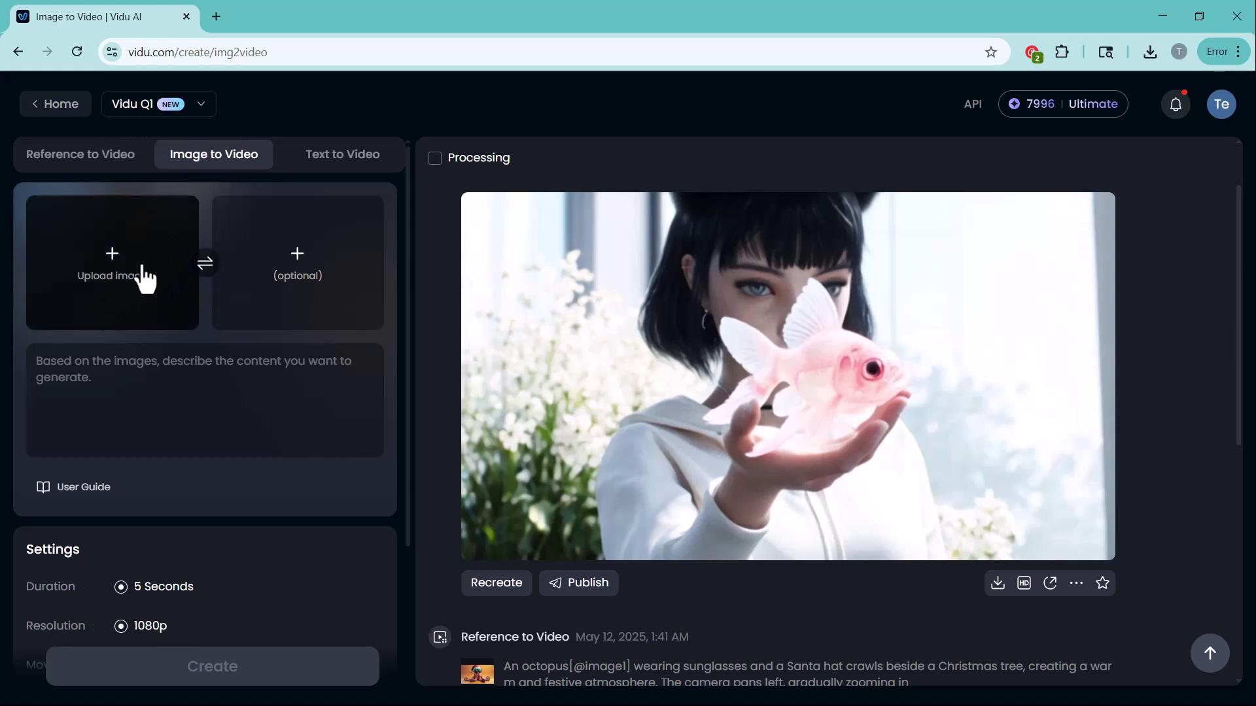
# - Upload the girl-in-yellow-dress photo, Untitled design (27), as the starting image
pyautogui.click(120, 293)
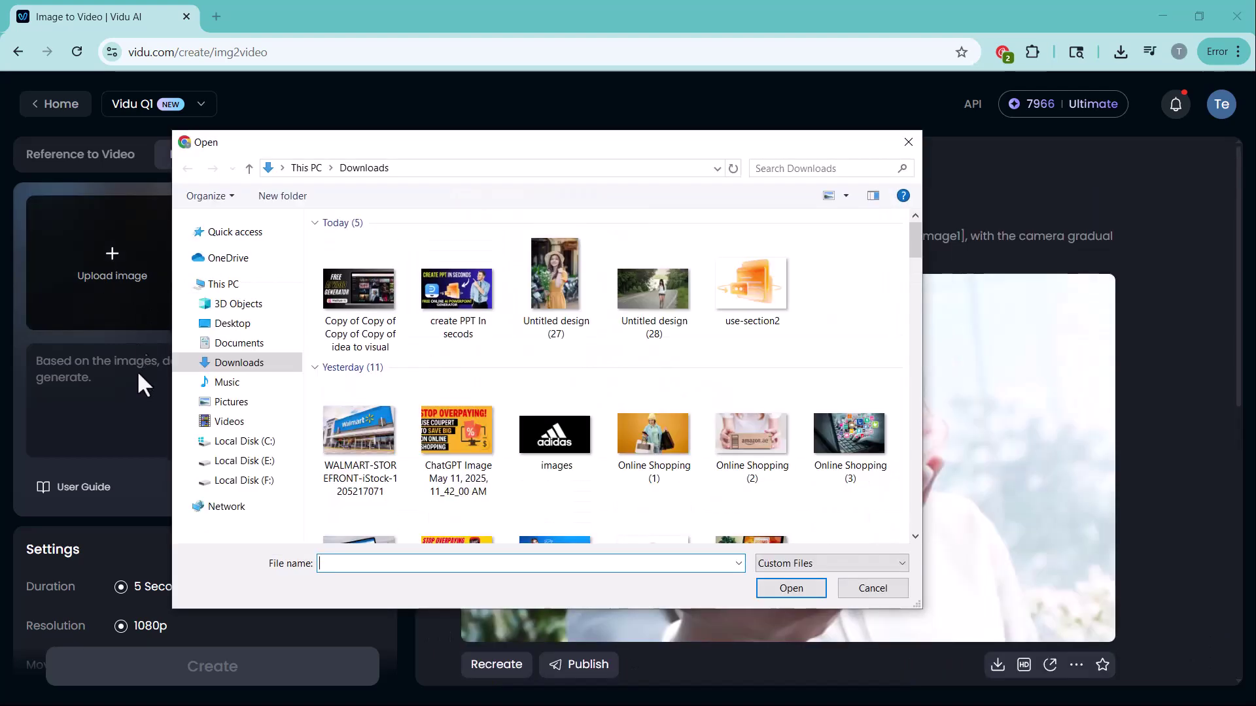
pyautogui.click(562, 281)
pyautogui.click(762, 586)
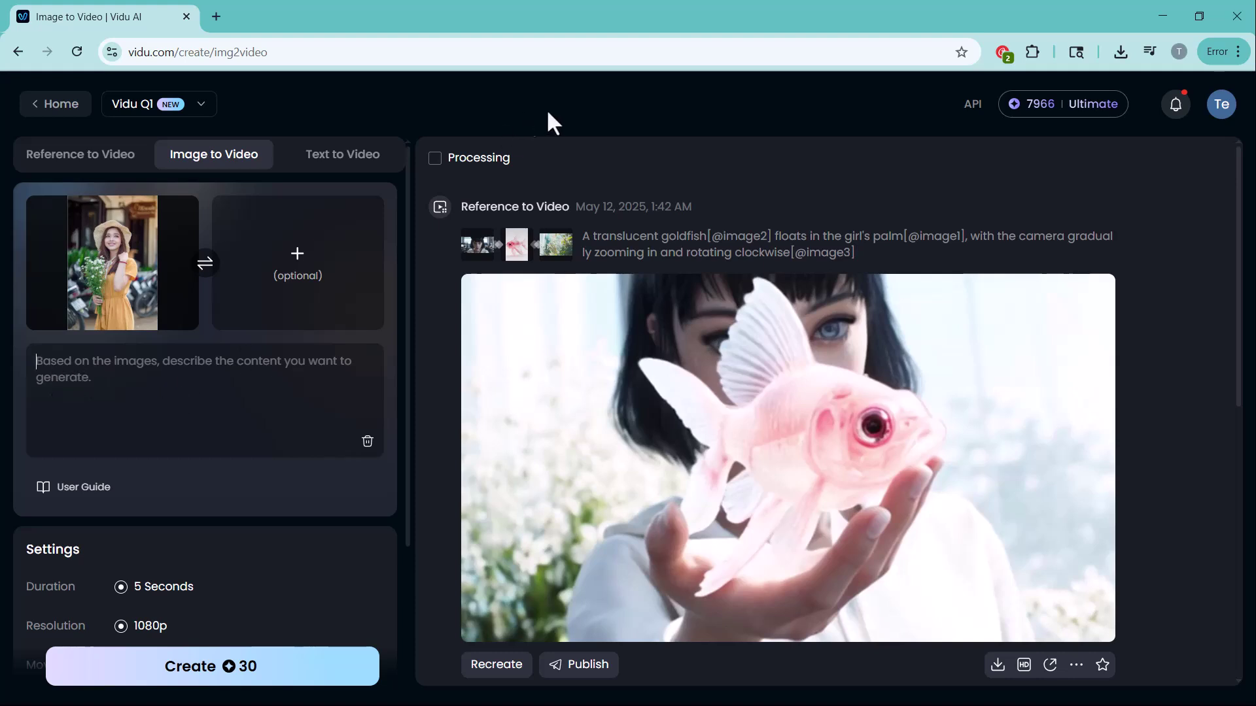
# - Paste the prompt 'She smiles warmly and extend her hand for handshake', keep 1 video, and create
pyautogui.write('She smiles warmly and extend her hand for handshake')
pyautogui.scroll(-3, 208, 378)
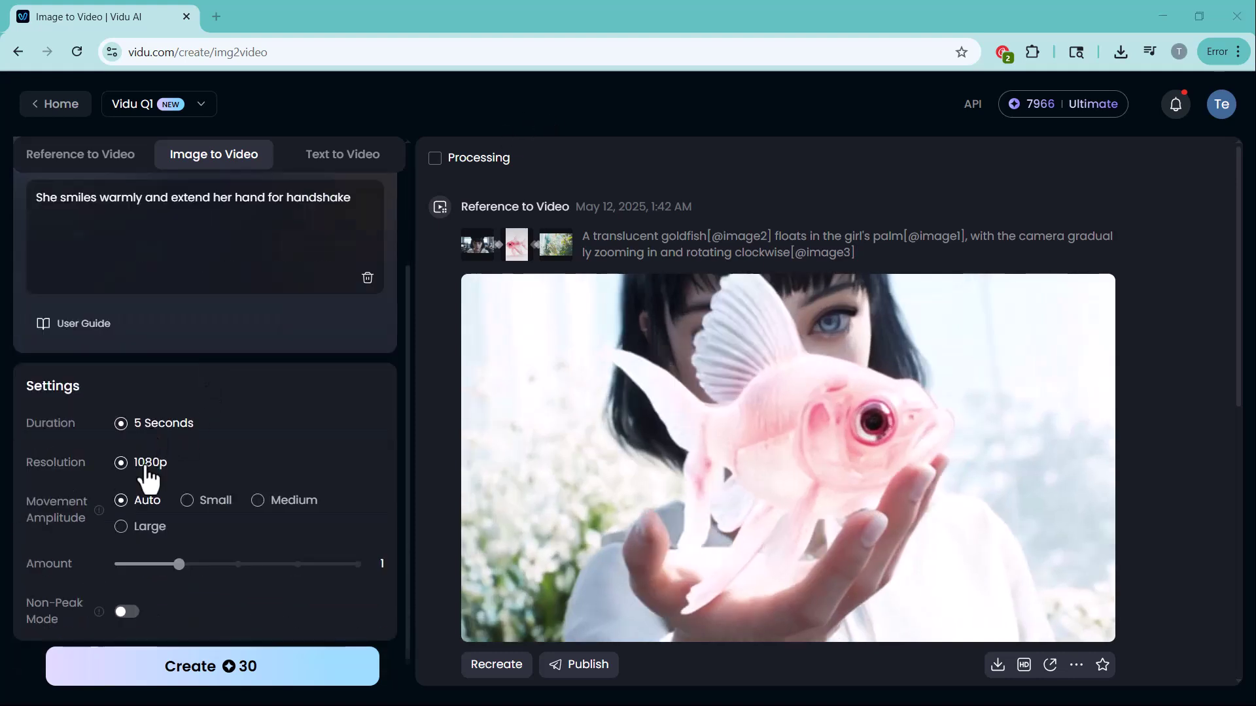
pyautogui.scroll(-1, 149, 479)
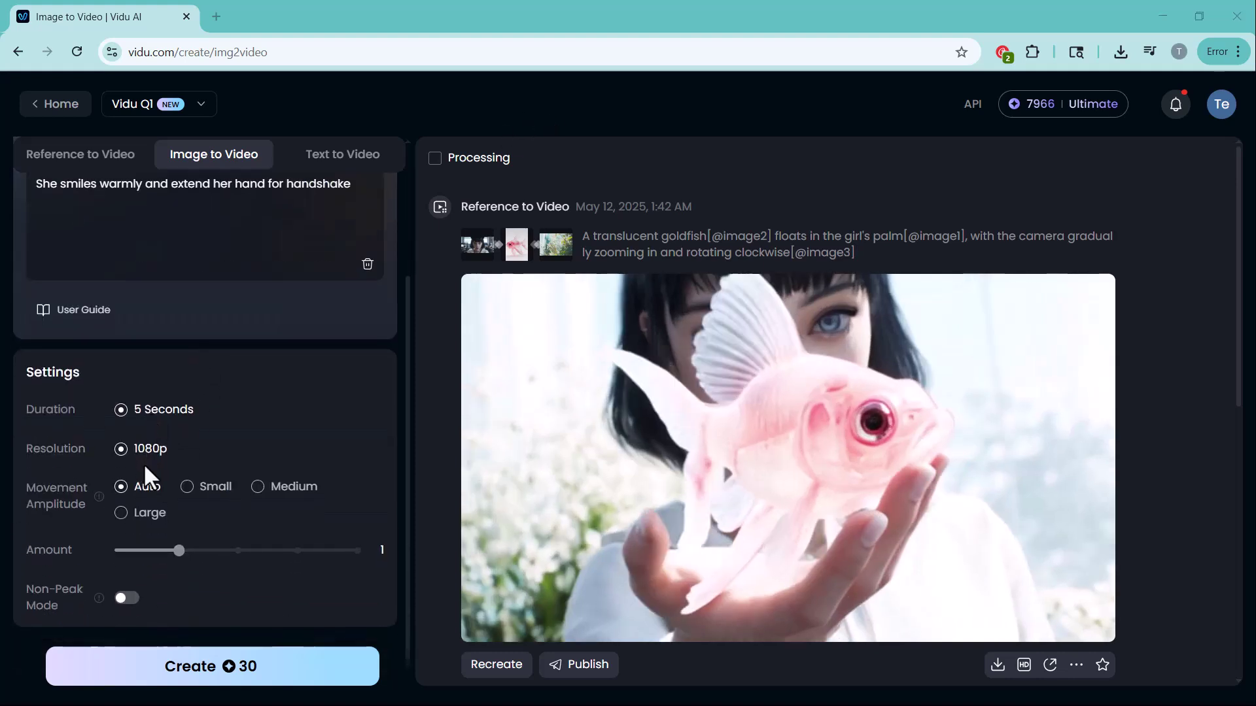
pyautogui.click(358, 552)
pyautogui.click(178, 554)
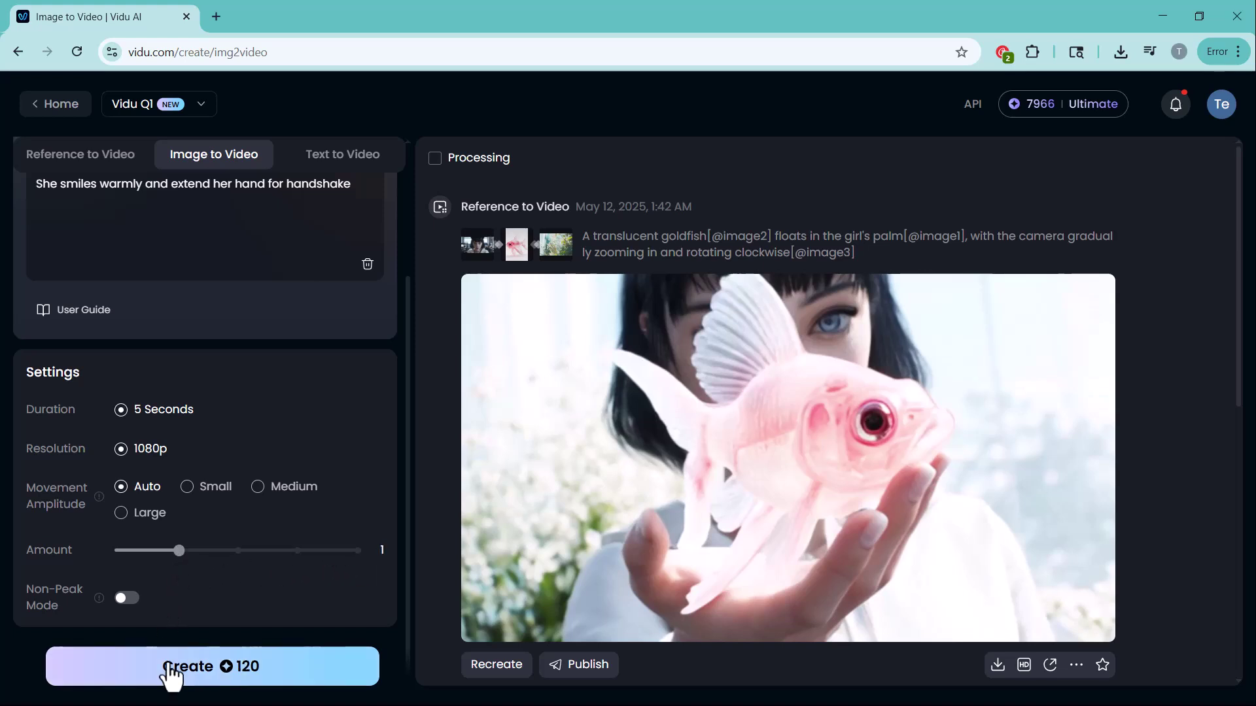
pyautogui.click(171, 677)
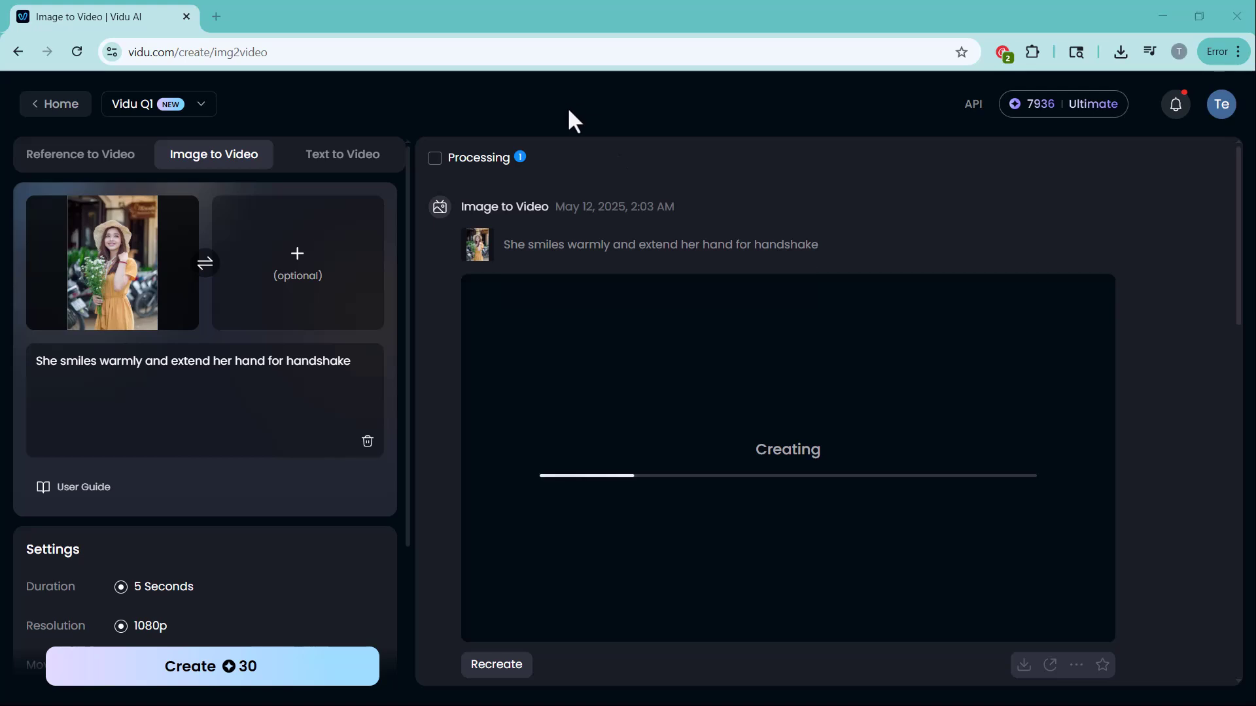
# - Download the finished 5-second clip of the smiling girl in the yellow dress
pyautogui.scroll(-1, 722, 280)
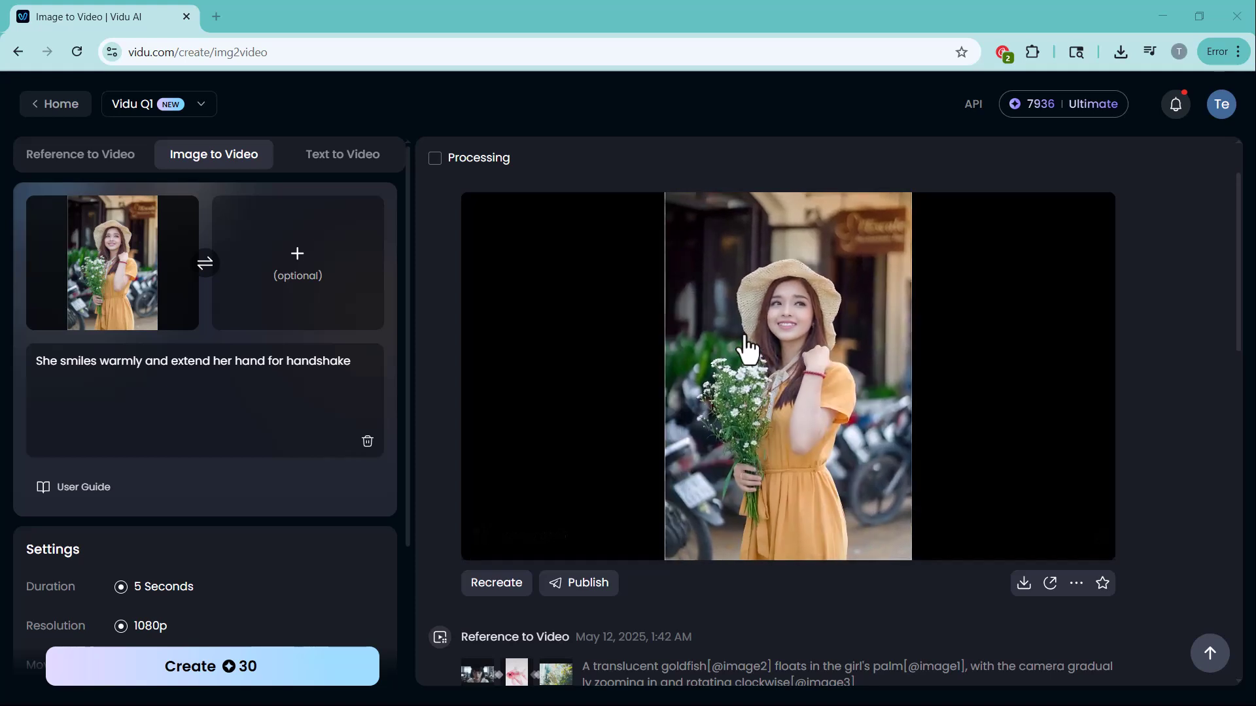
pyautogui.click(1024, 585)
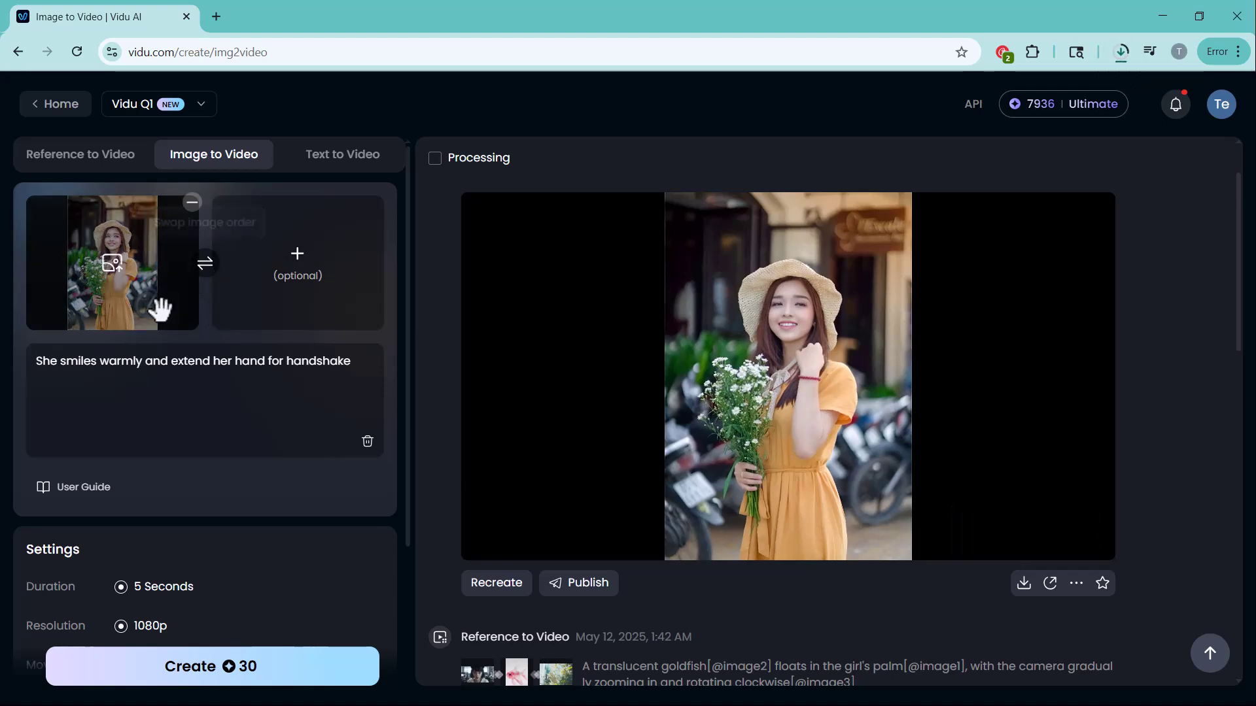
# - Replace the starting image with the girl-on-the-road photo, Untitled design (28), from Downloads
pyautogui.click(192, 203)
pyautogui.click(98, 272)
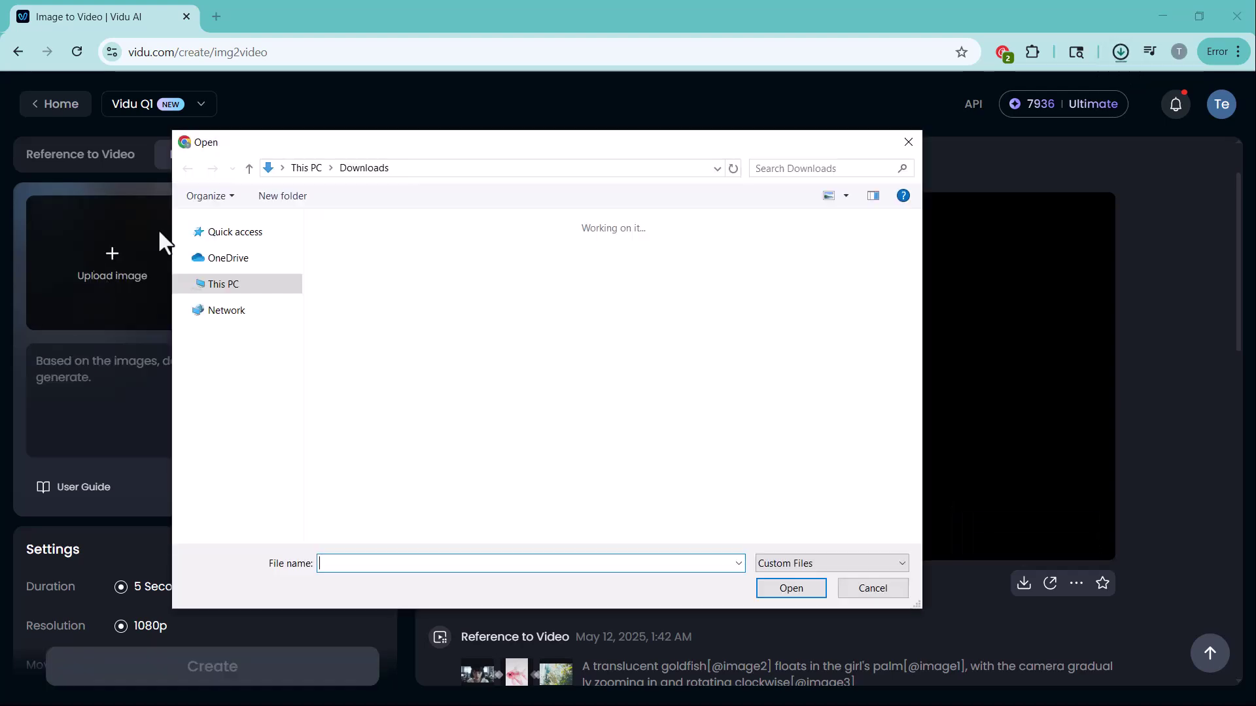
pyautogui.click(258, 363)
pyautogui.click(660, 317)
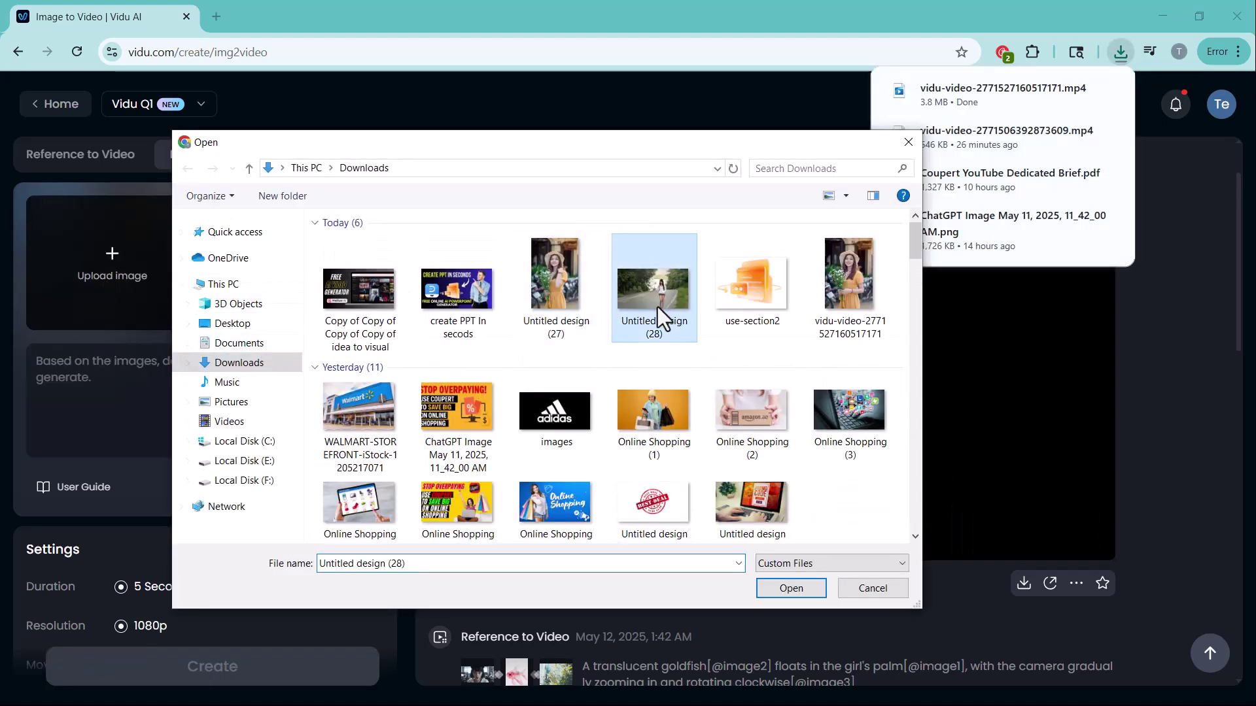
pyautogui.click(790, 588)
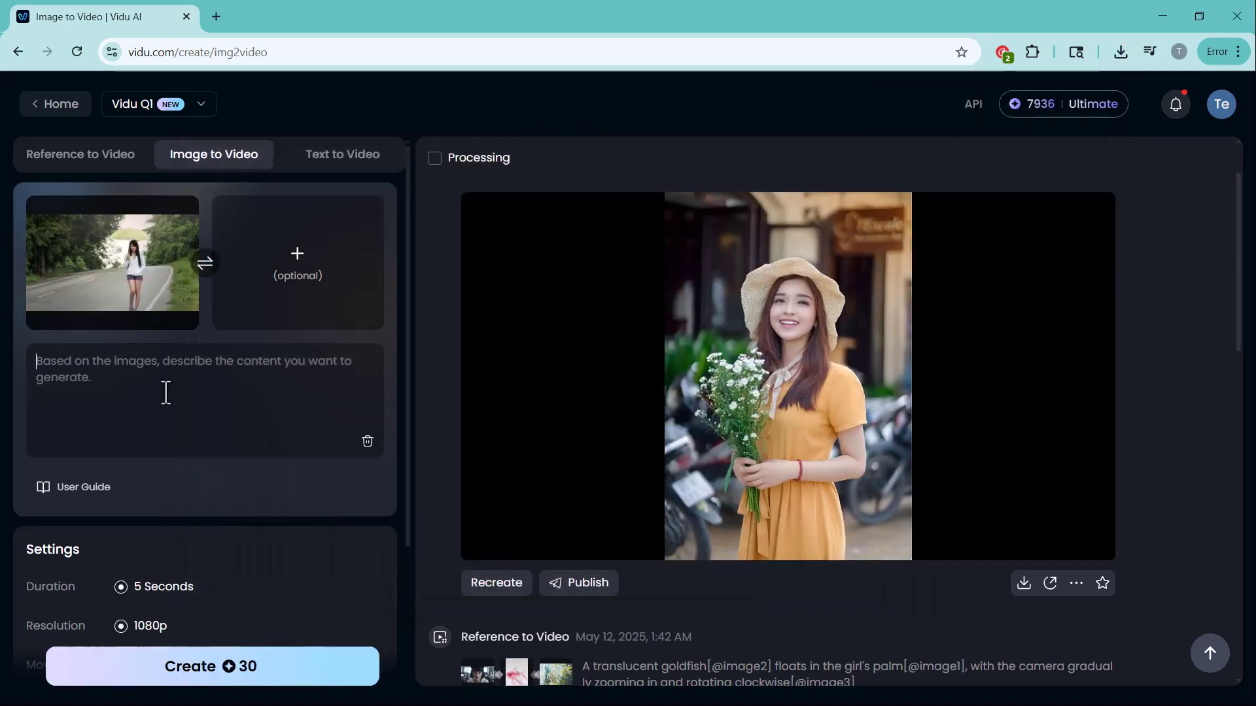
# - Paste the cheerful rain-dancing prompt, generate the clip and watch it full screen
pyautogui.write('A cheerful girl dancing playfully on a wet road with an umbrella, enjoying the rain, twirling with laughter, soft rain falling, dreamy background')
pyautogui.scroll(-5, 189, 460)
pyautogui.click(150, 666)
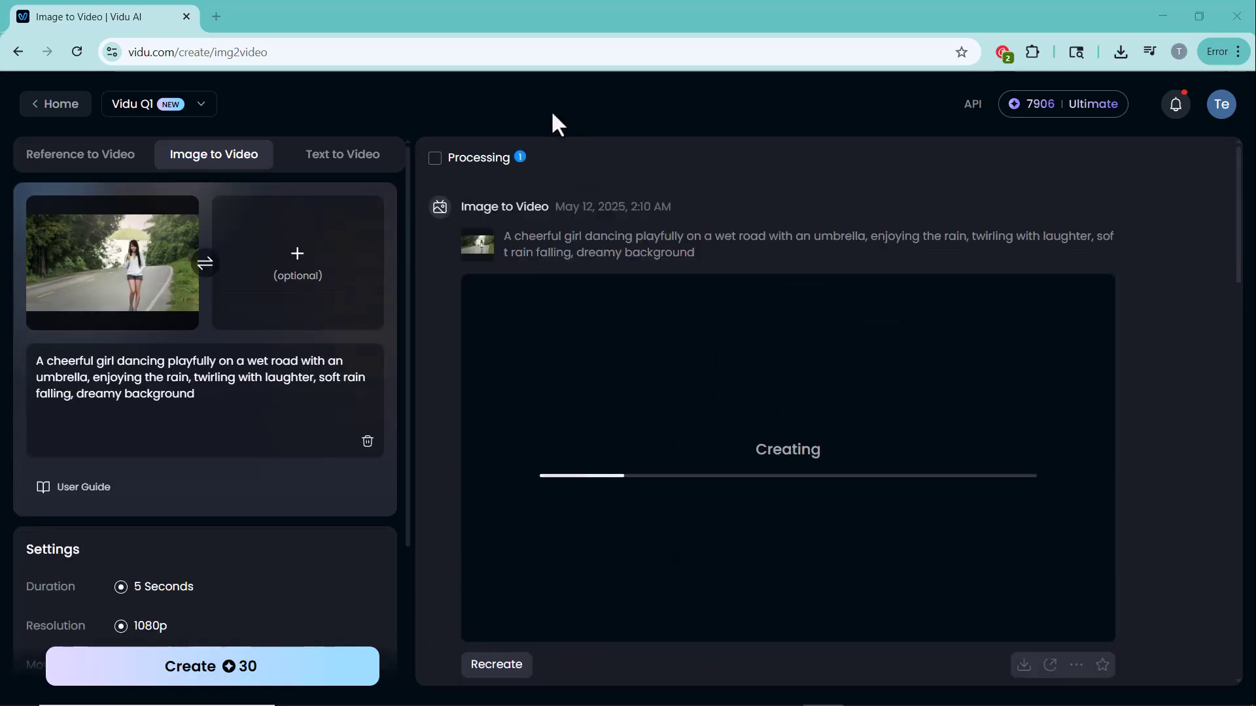
pyautogui.click(1099, 611)
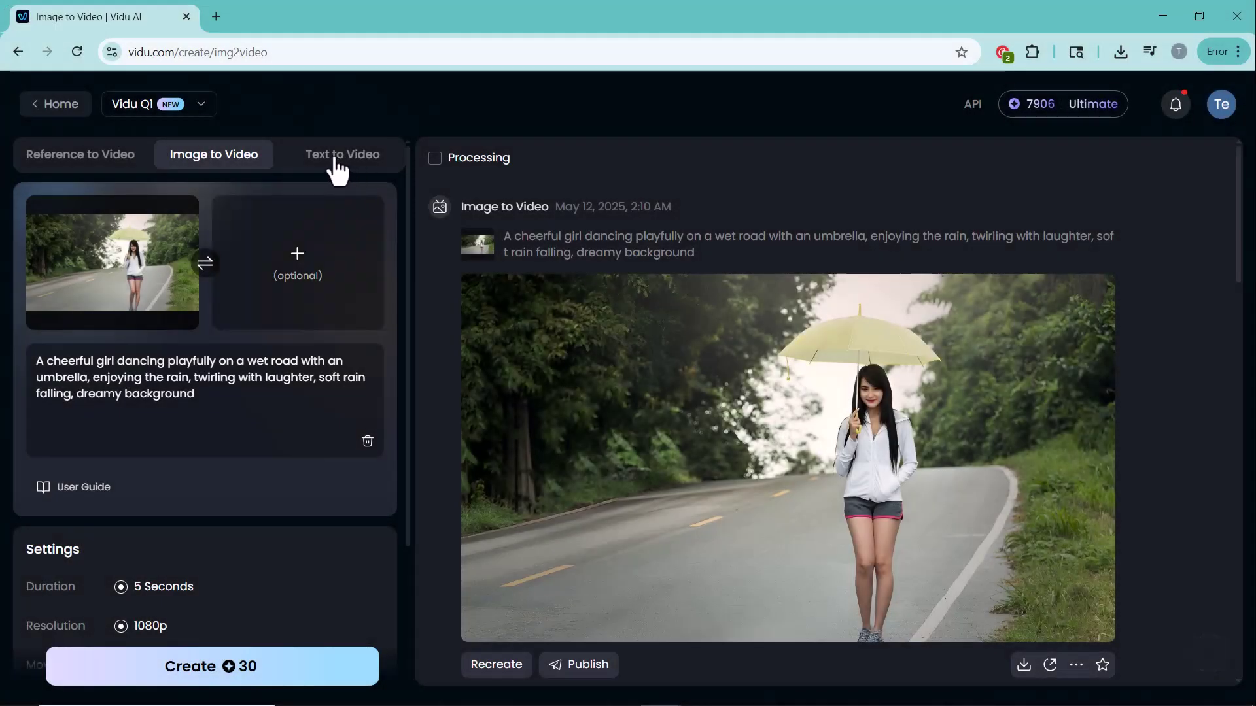
# - In Text to Video, paste the lighthouse-on-a-snowy-bluff blizzard prompt and create the clip
pyautogui.click(338, 170)
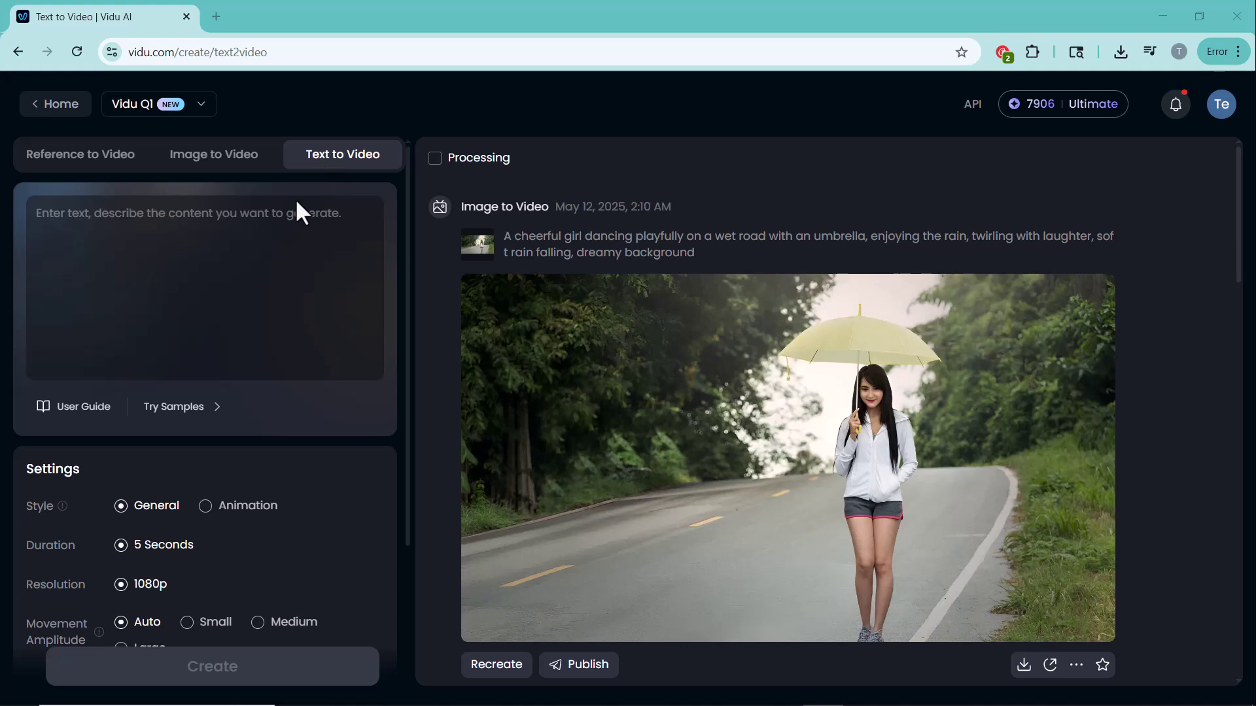
pyautogui.click(266, 221)
pyautogui.hotkey('ctrl', 'v')
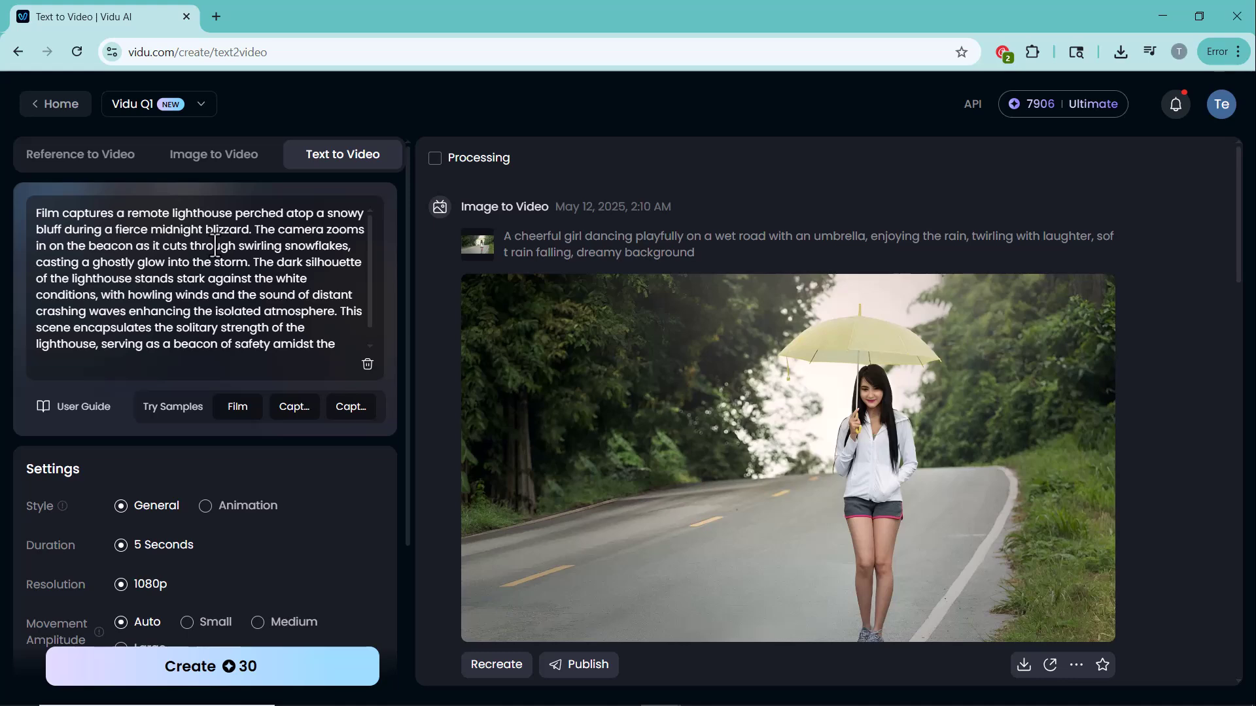
pyautogui.scroll(-1, 215, 246)
pyautogui.scroll(-2, 163, 495)
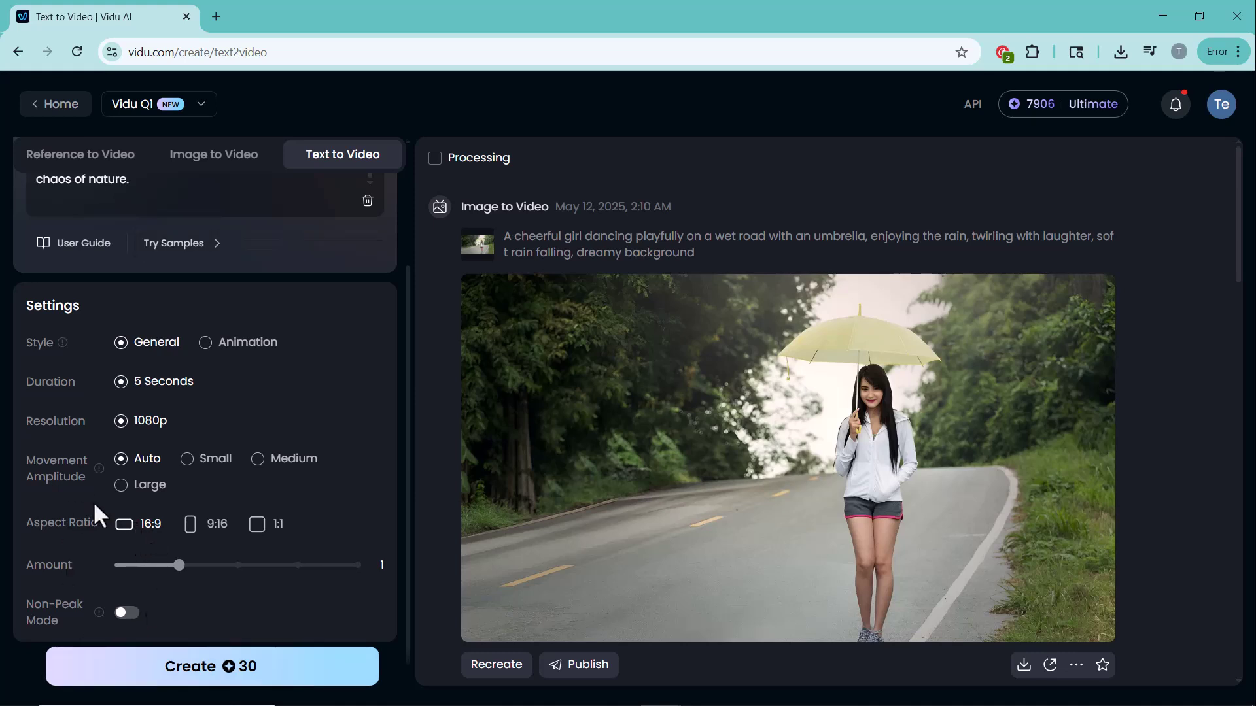
pyautogui.scroll(-1, 125, 556)
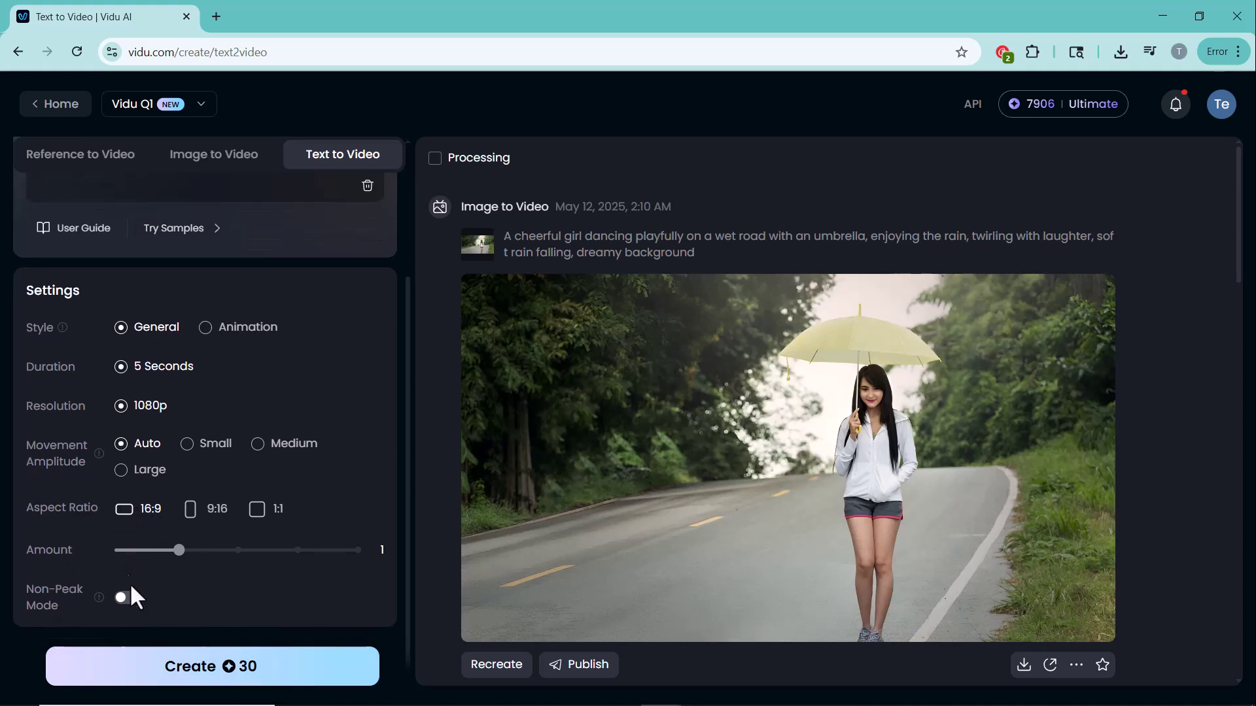
pyautogui.click(224, 683)
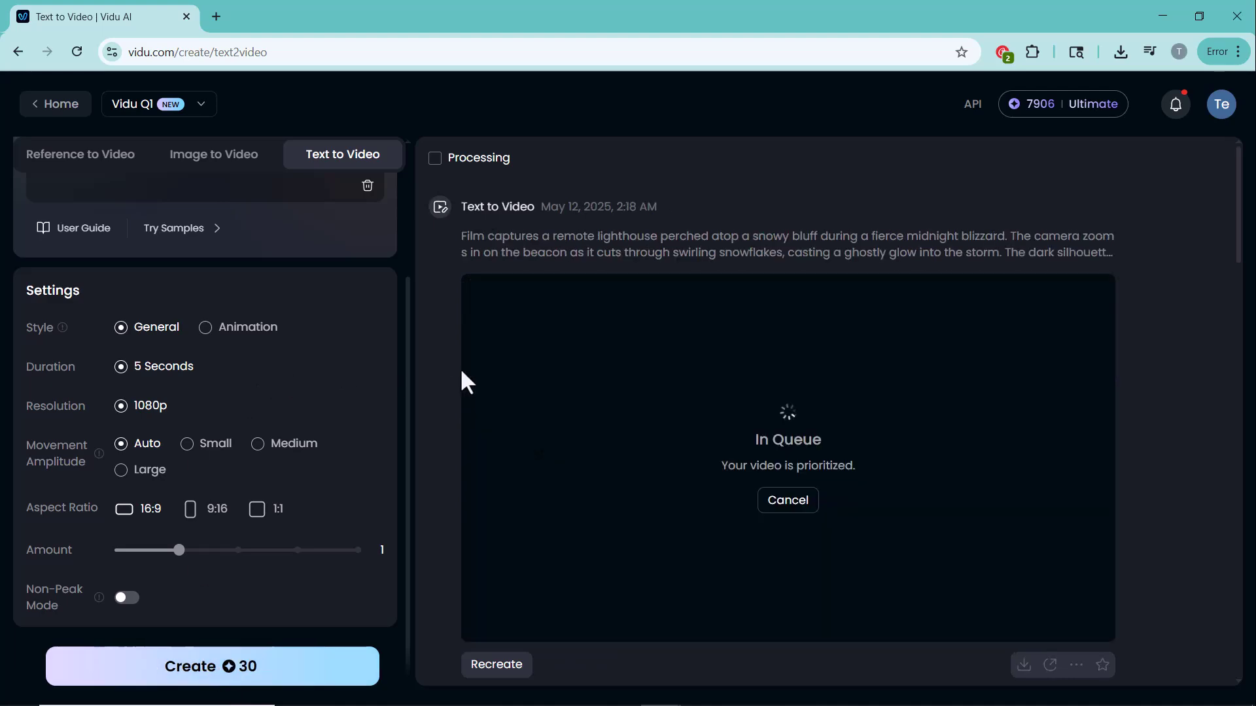
pyautogui.scroll(3, 291, 364)
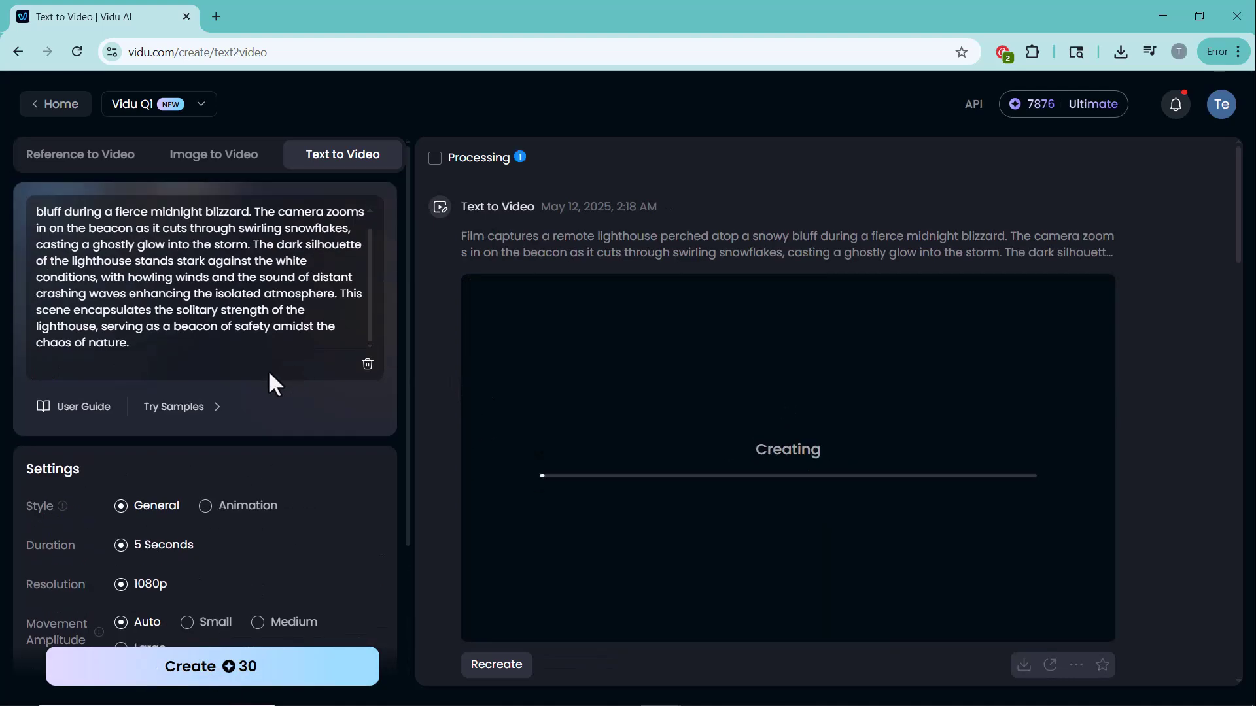
pyautogui.scroll(1, 268, 370)
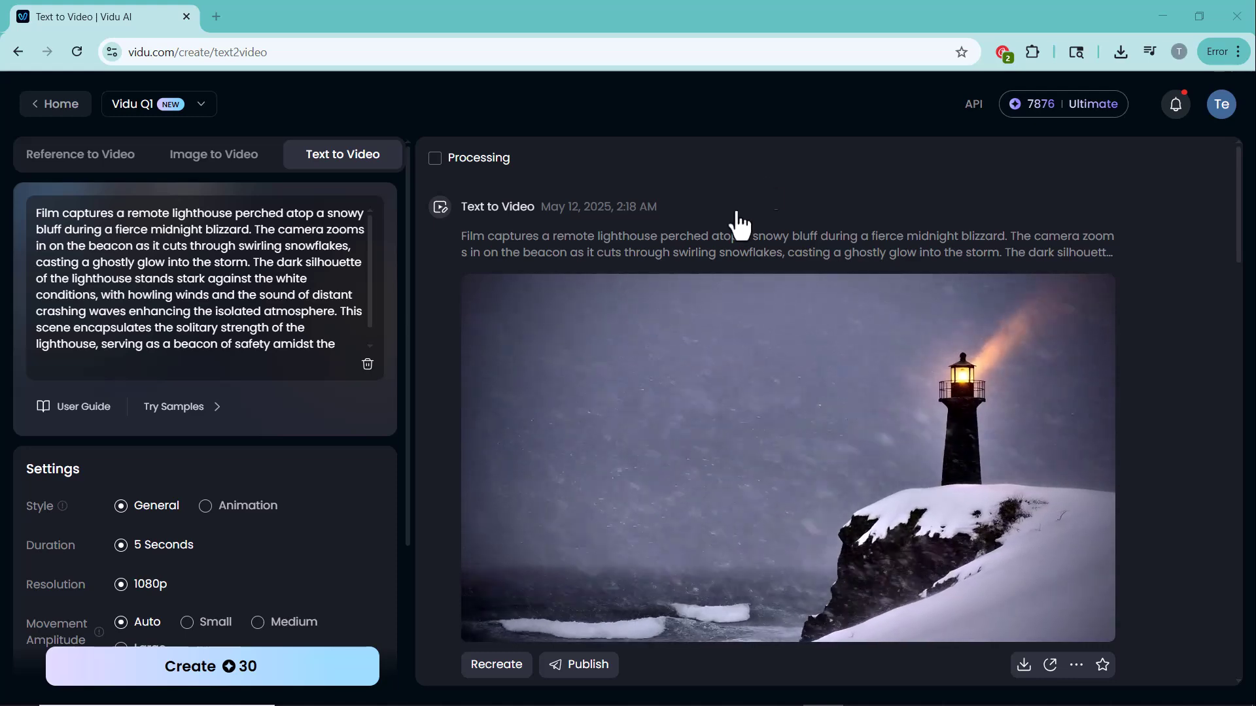
# - Replace the prompt with the calm man and tiger drawing-room description and generate it
pyautogui.hotkey('ctrl', 'a')
pyautogui.write('A calm man sit in a stylish drawing room, drinking in one hand, while a tiger slowly walks around the room and then sits peacefully on the carpet.')
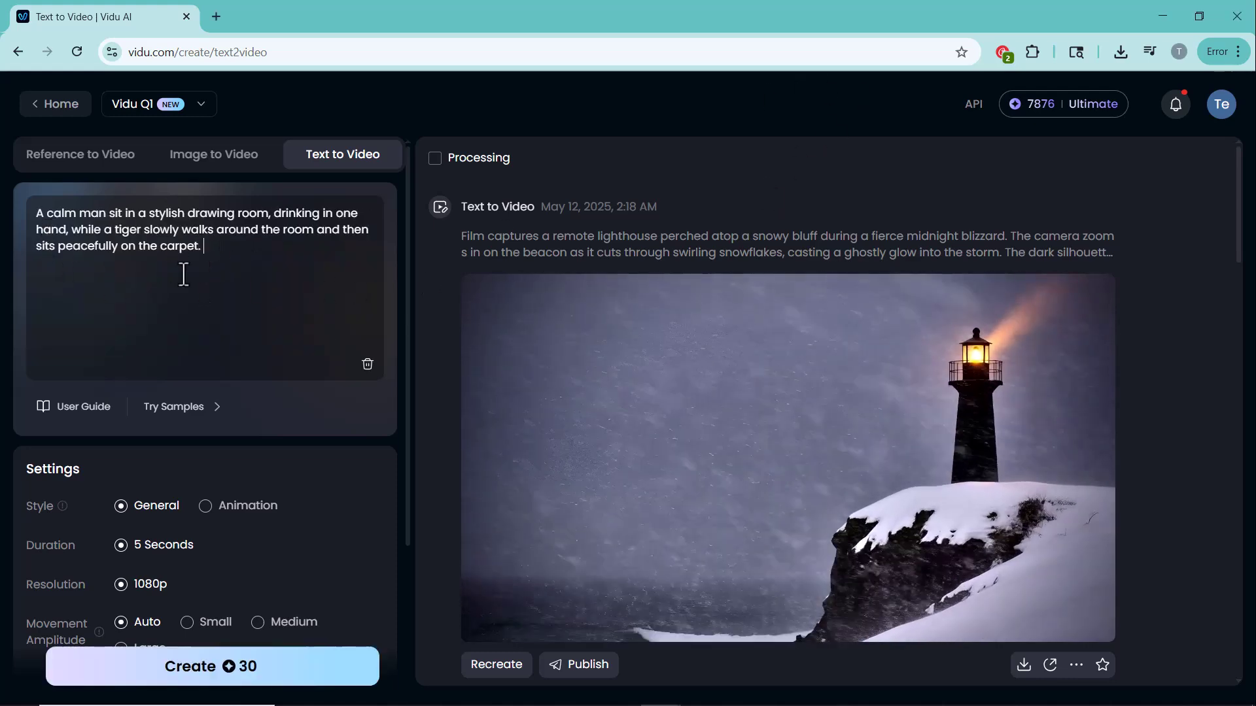
pyautogui.scroll(-3, 196, 376)
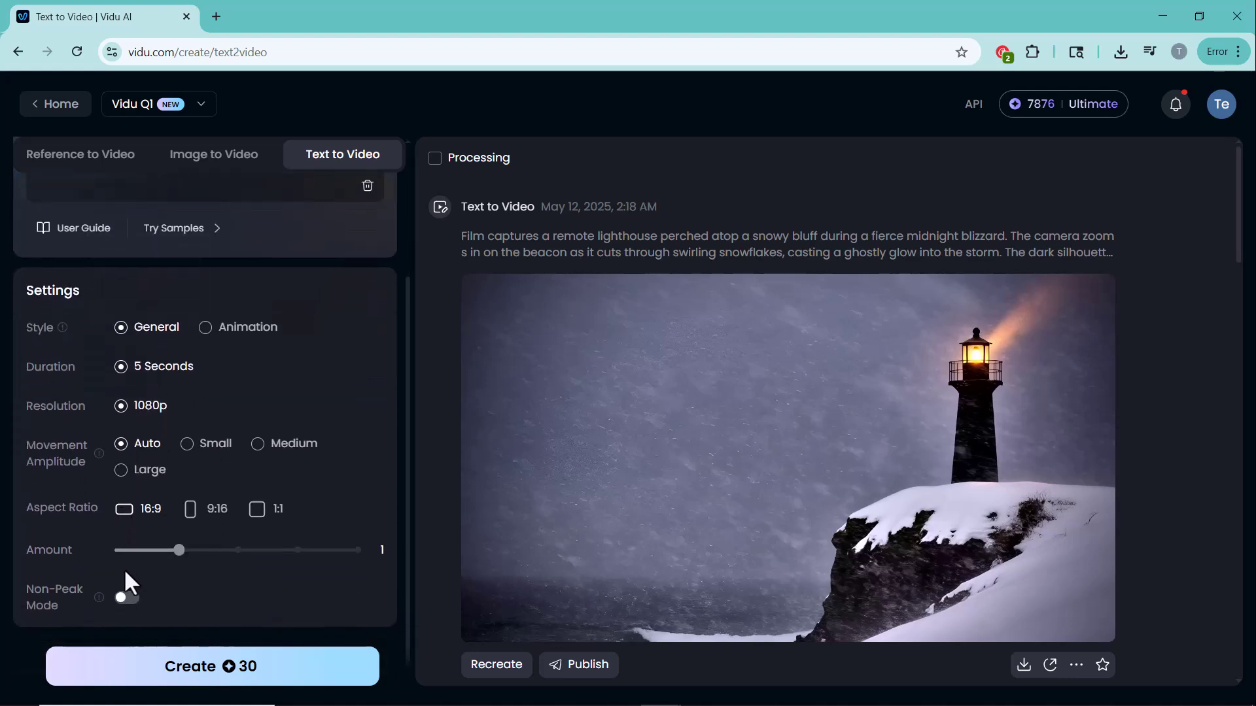
pyautogui.scroll(3, 131, 582)
pyautogui.click(188, 666)
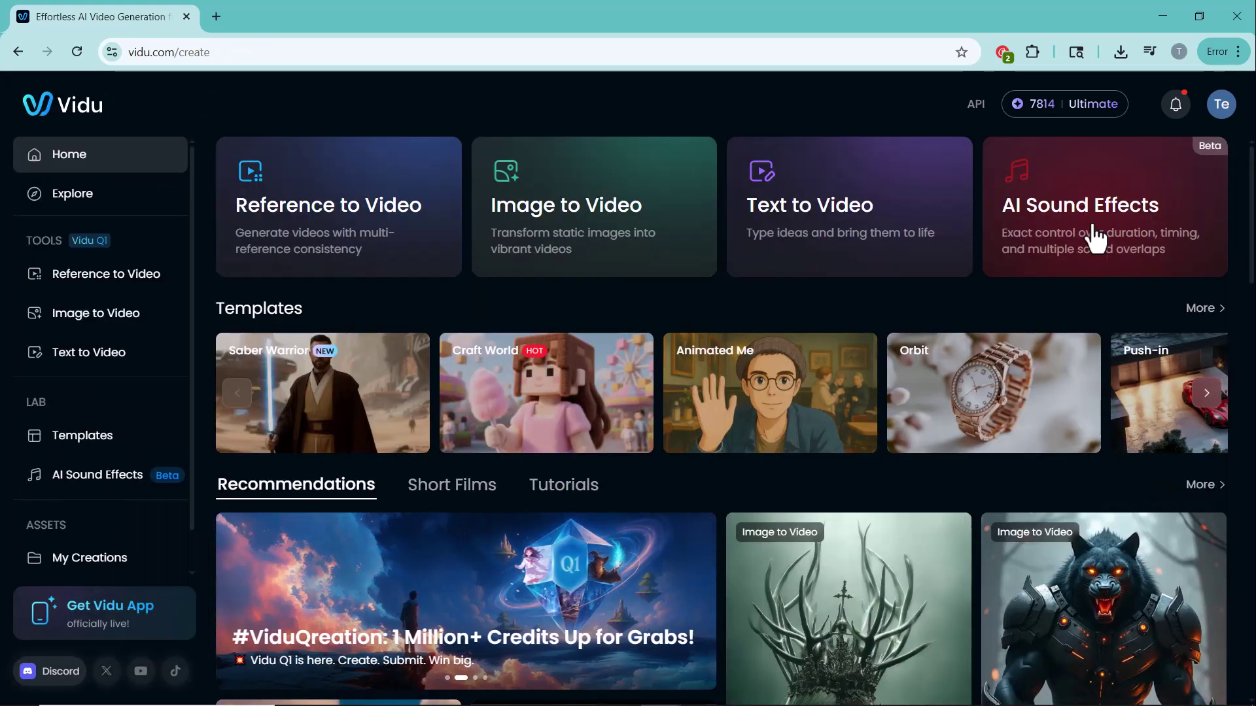
# - In AI Sound Effects, load Sample1: typing keyboards 0–4s and crashing ocean waves 3–6s
pyautogui.click(1097, 239)
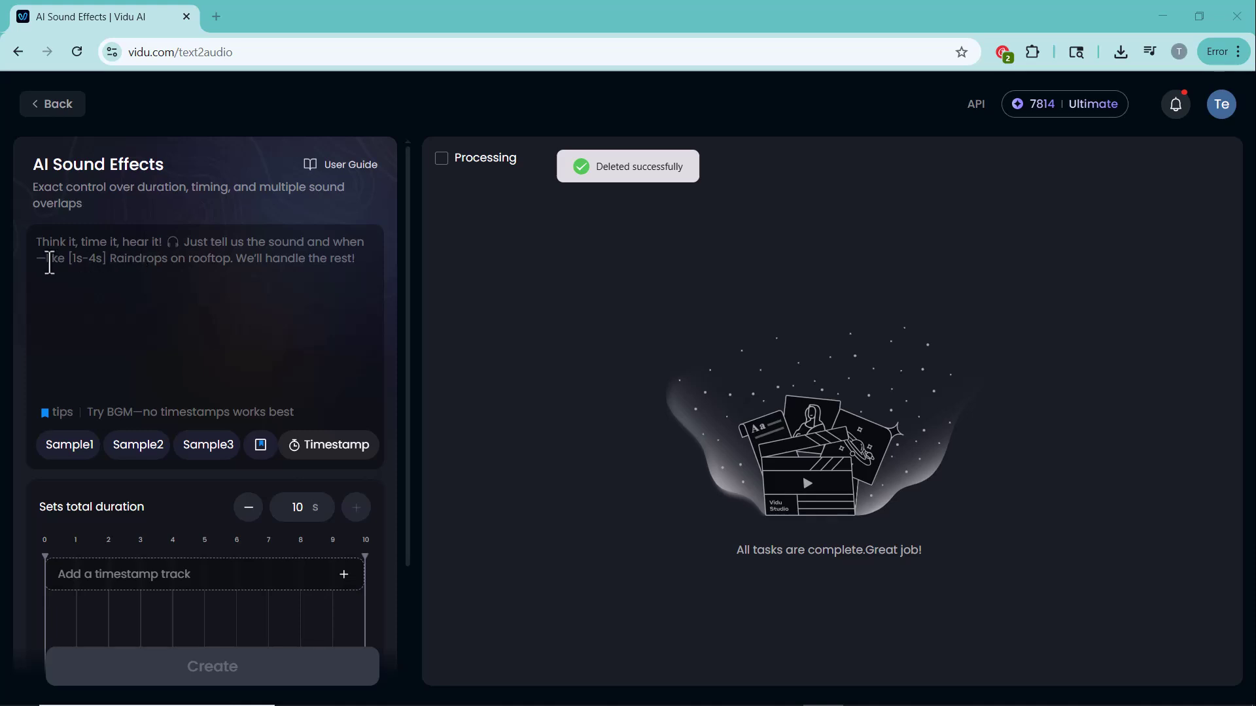
pyautogui.click(111, 263)
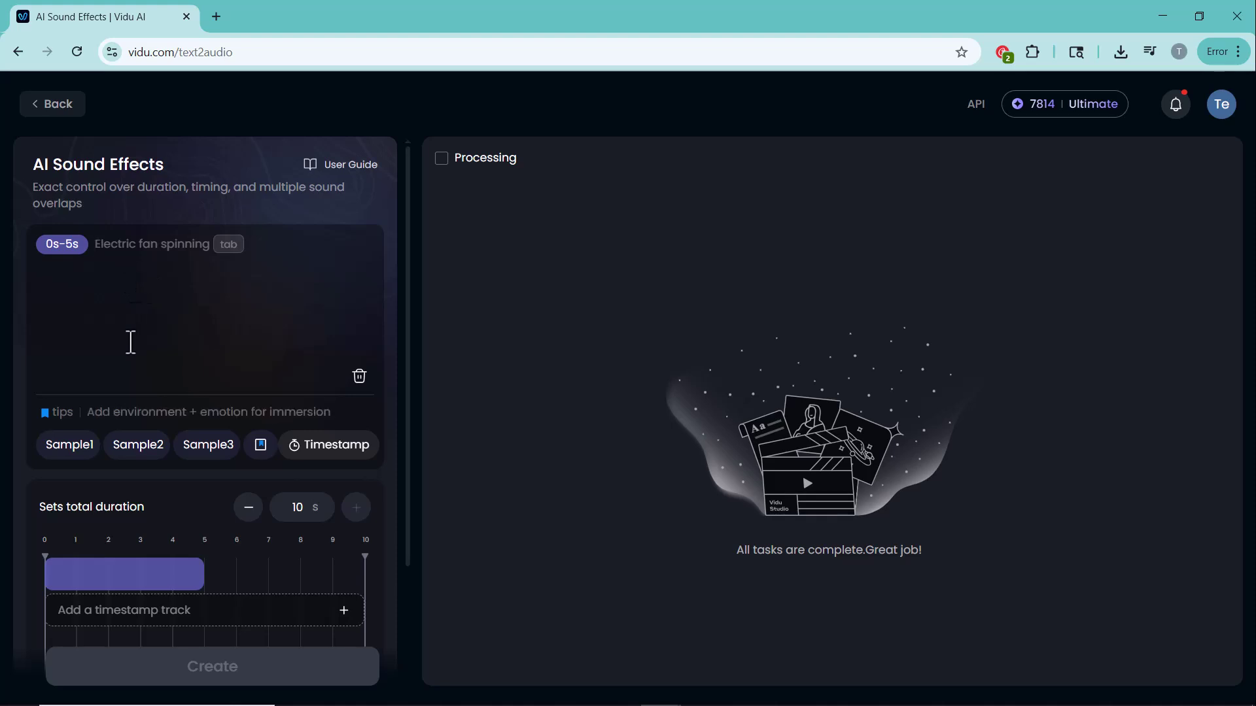
pyautogui.click(73, 447)
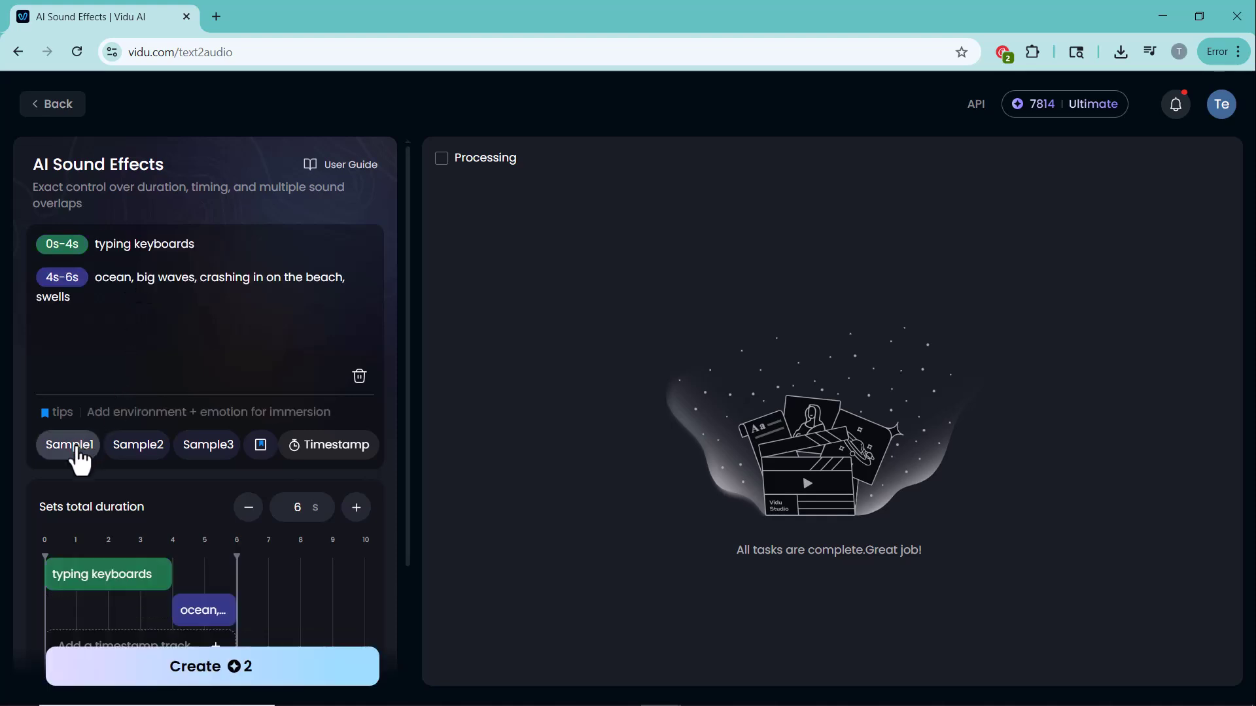
# - Generate the 6-second sound effect and play back the typing keyboards result
pyautogui.scroll(-2, 101, 470)
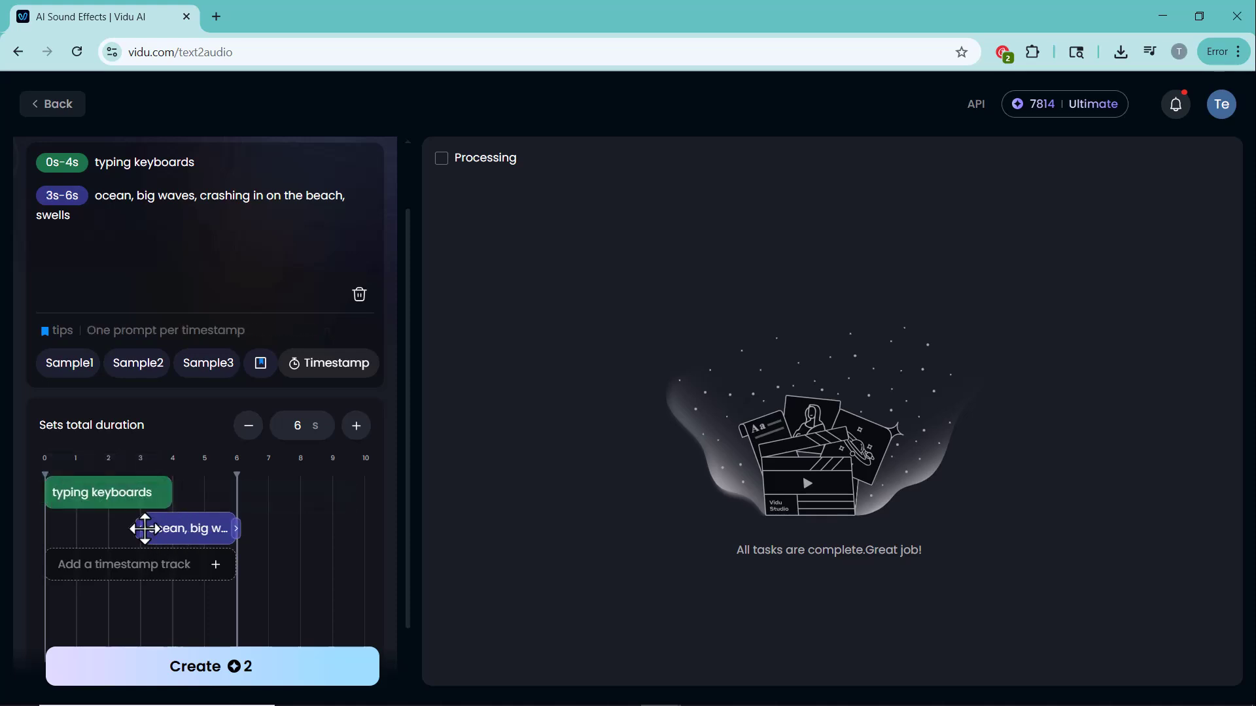
pyautogui.scroll(-1, 131, 582)
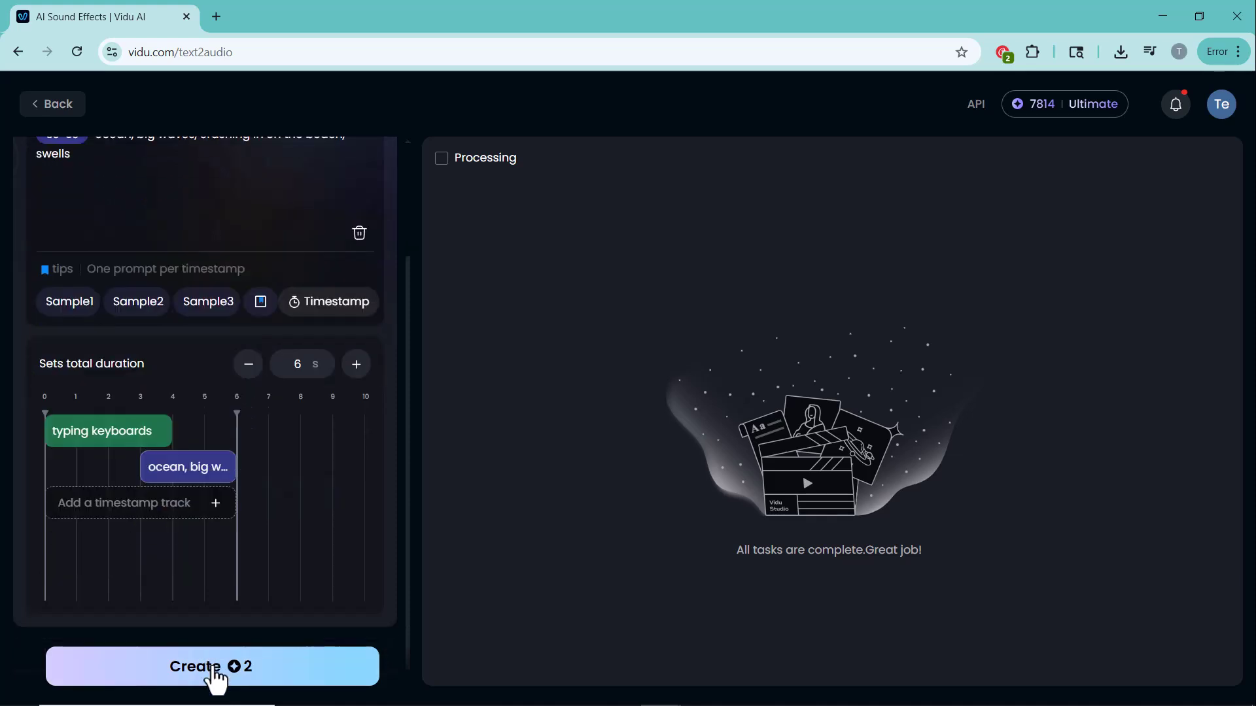
pyautogui.click(214, 671)
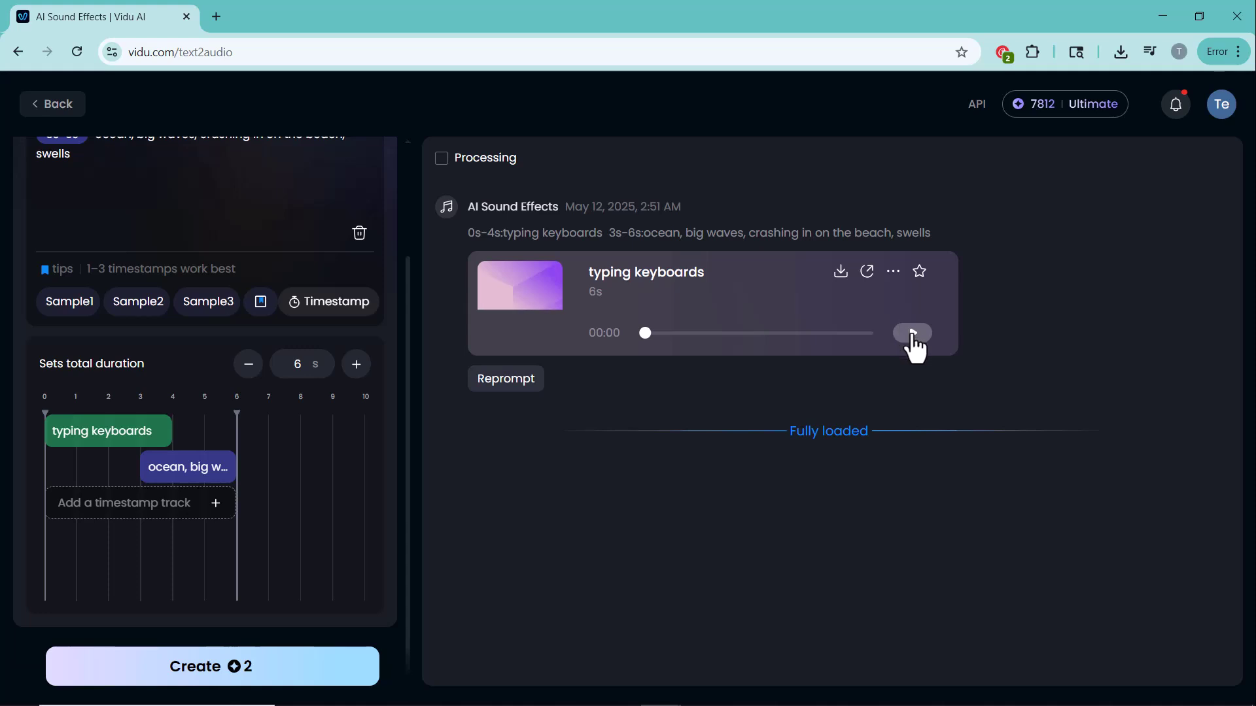
pyautogui.click(911, 334)
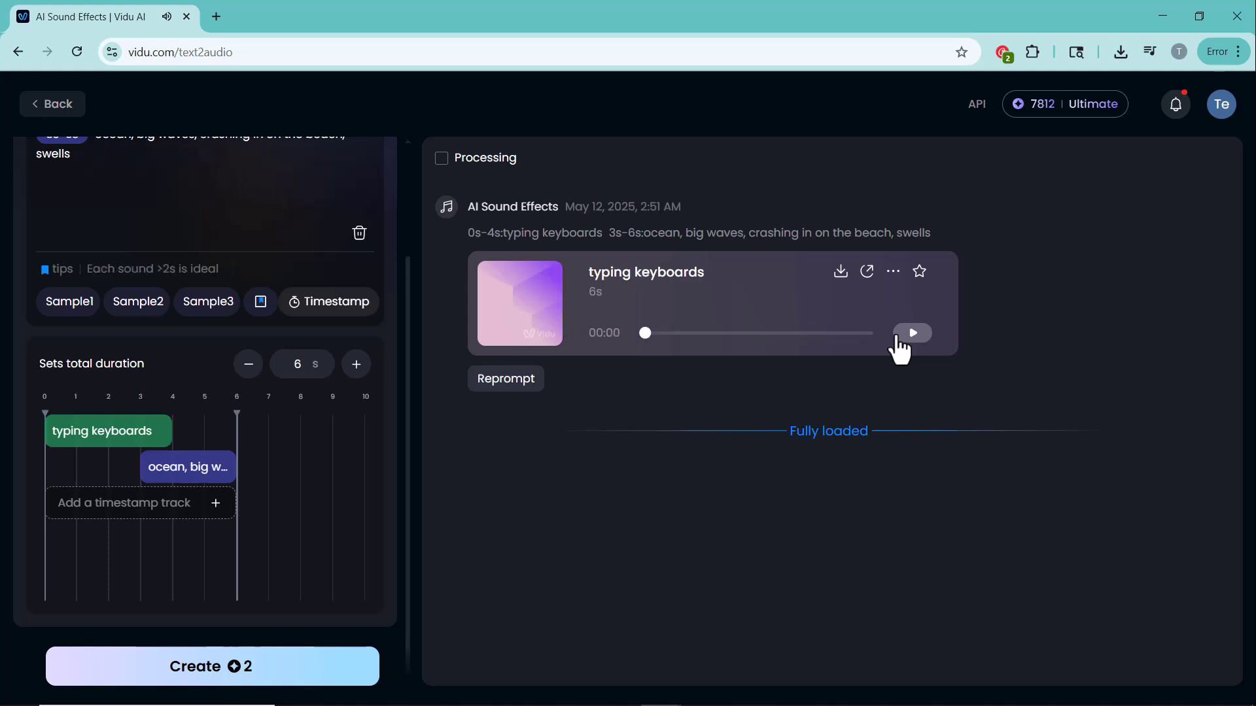
pyautogui.click(915, 335)
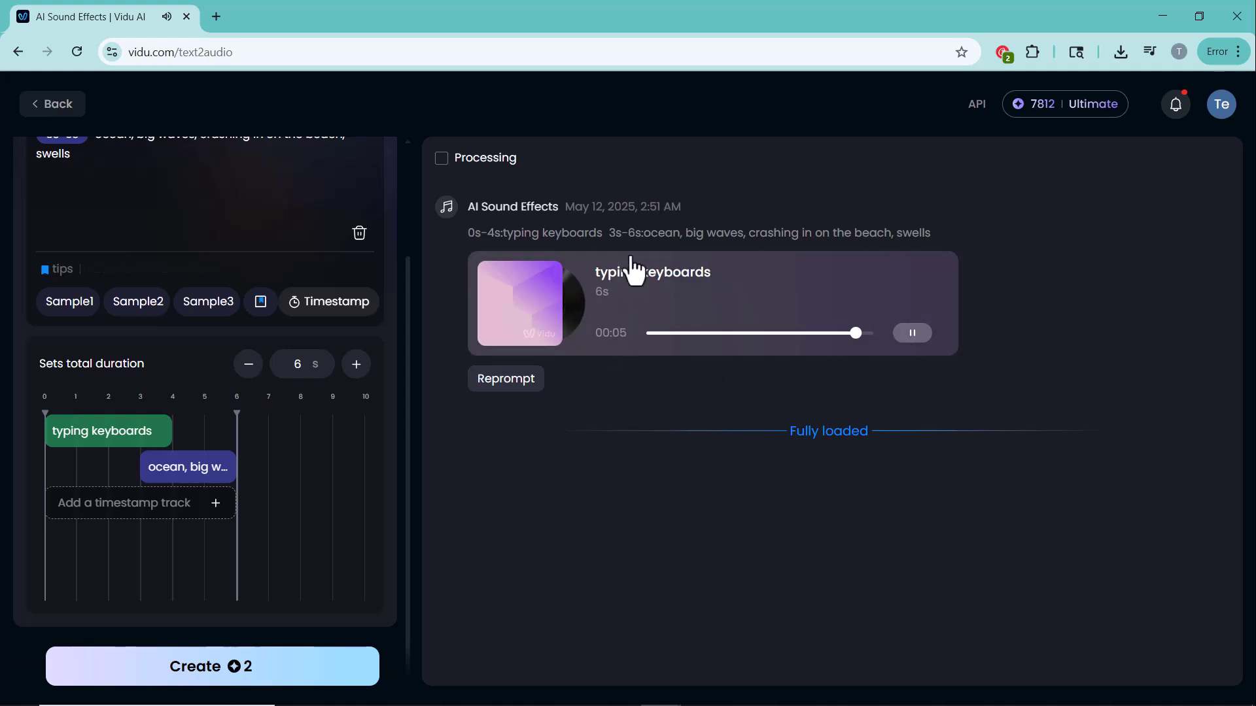
# - Generate a 10-second Retro Latin Jazz track from Sample3 and play it
pyautogui.click(204, 305)
pyautogui.scroll(2, 195, 323)
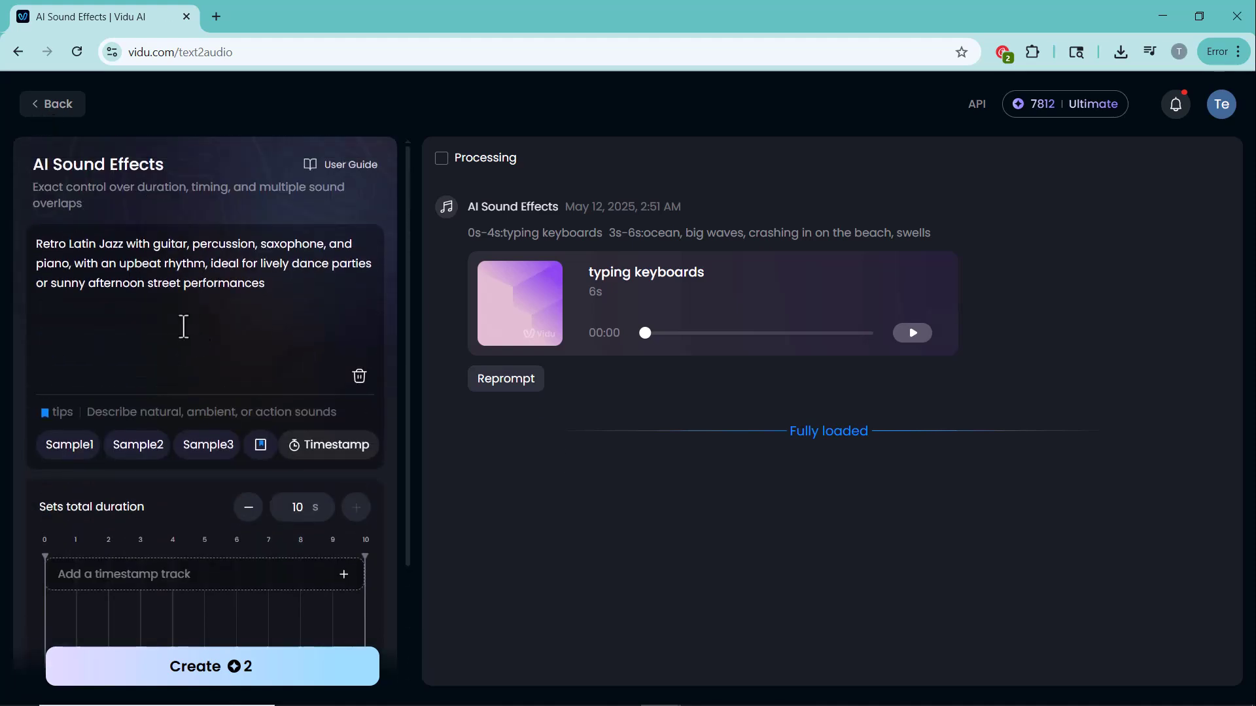
pyautogui.click(214, 673)
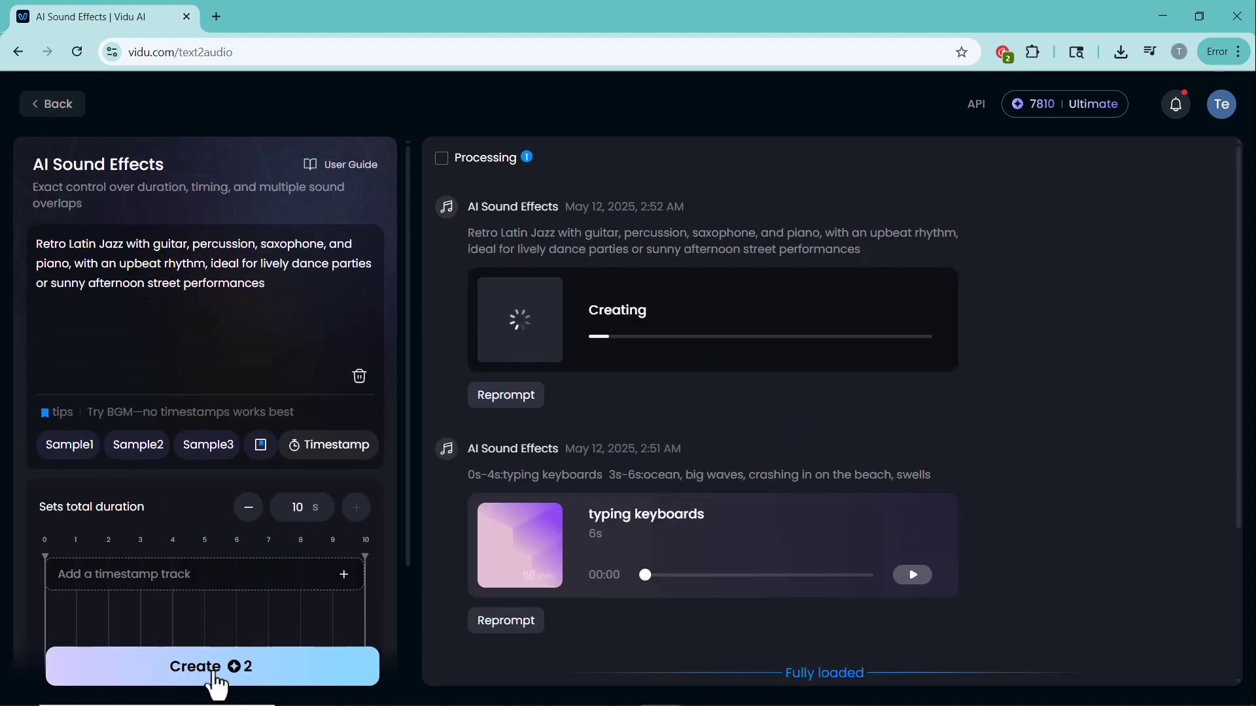
pyautogui.click(913, 354)
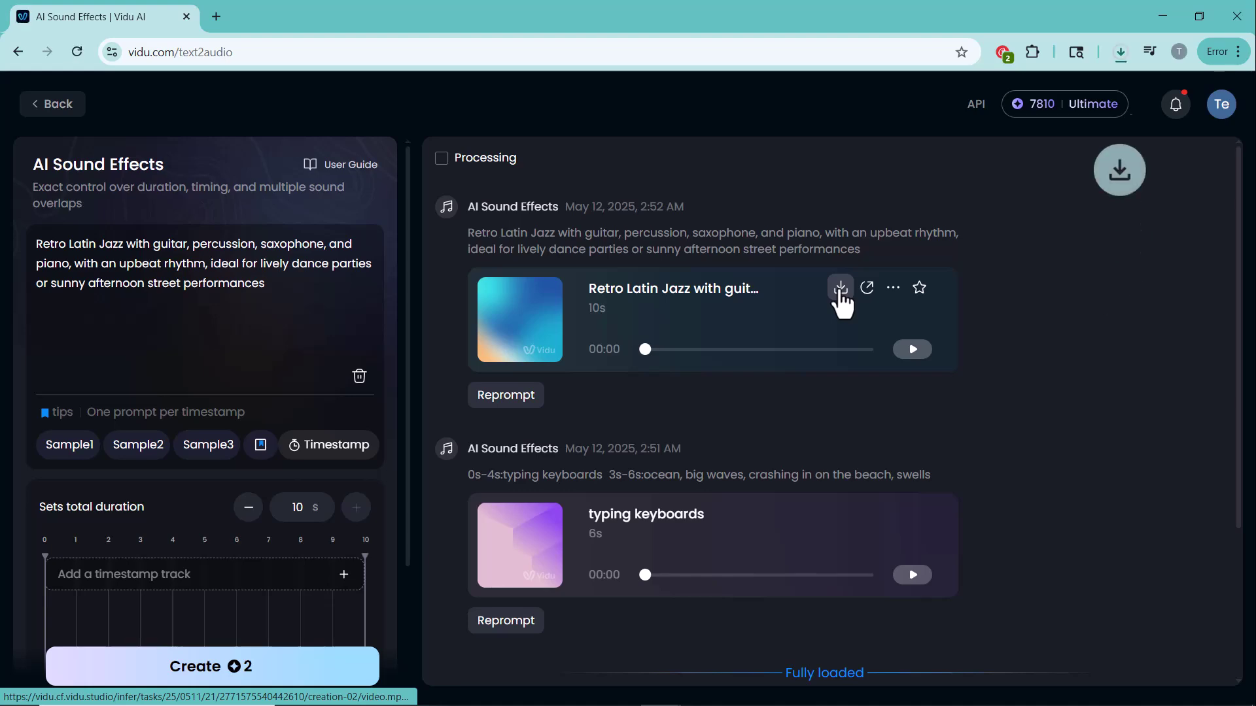
# - From the home page's full Templates gallery, start a Nap Me template video
pyautogui.click(36, 111)
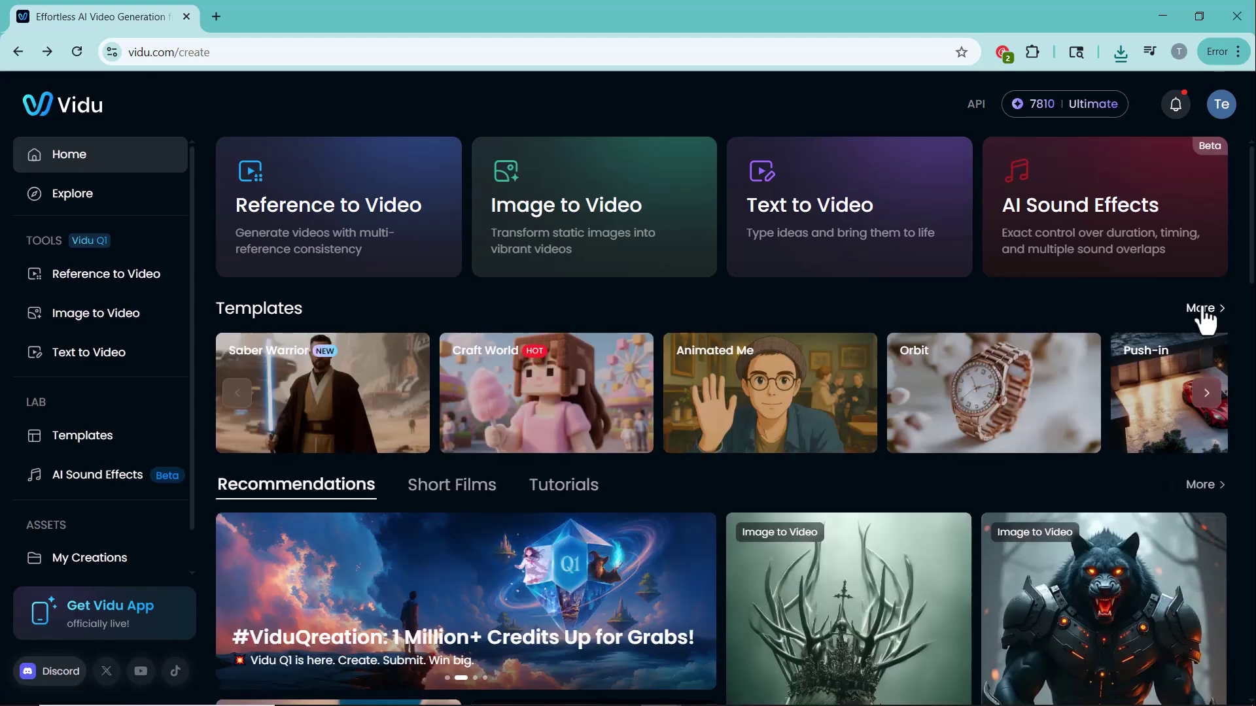
pyautogui.click(1204, 309)
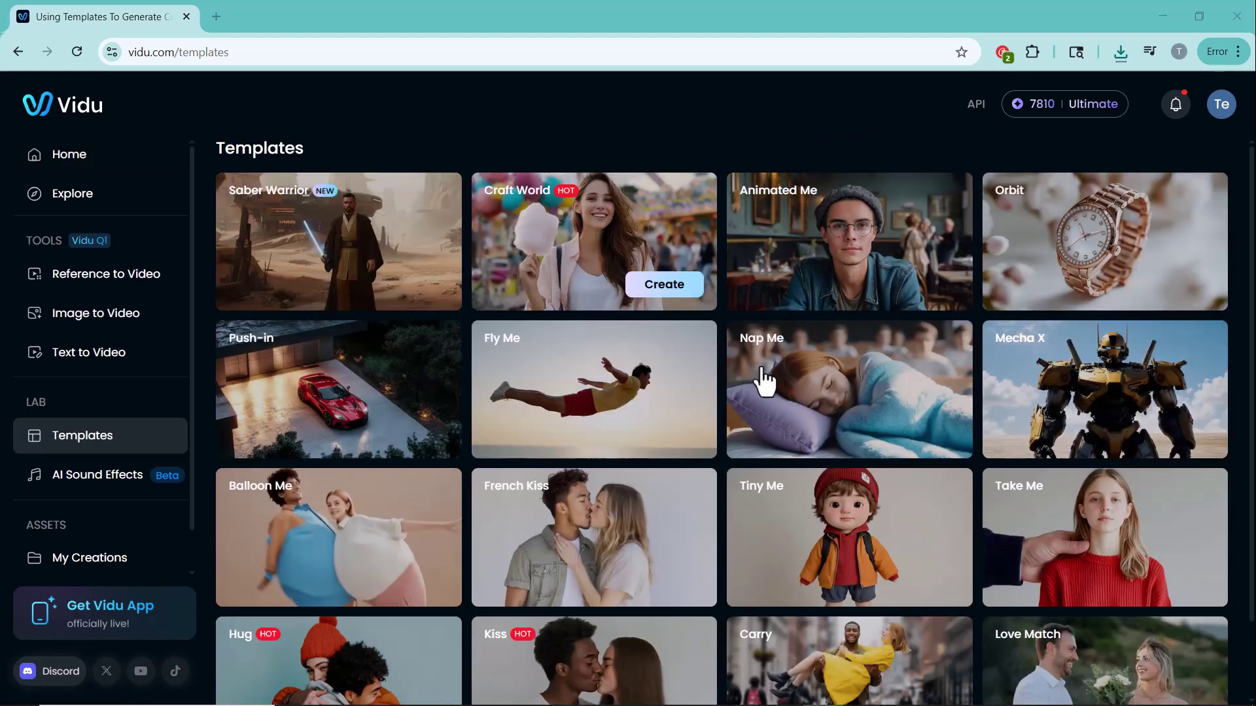
pyautogui.moveTo(764, 381)
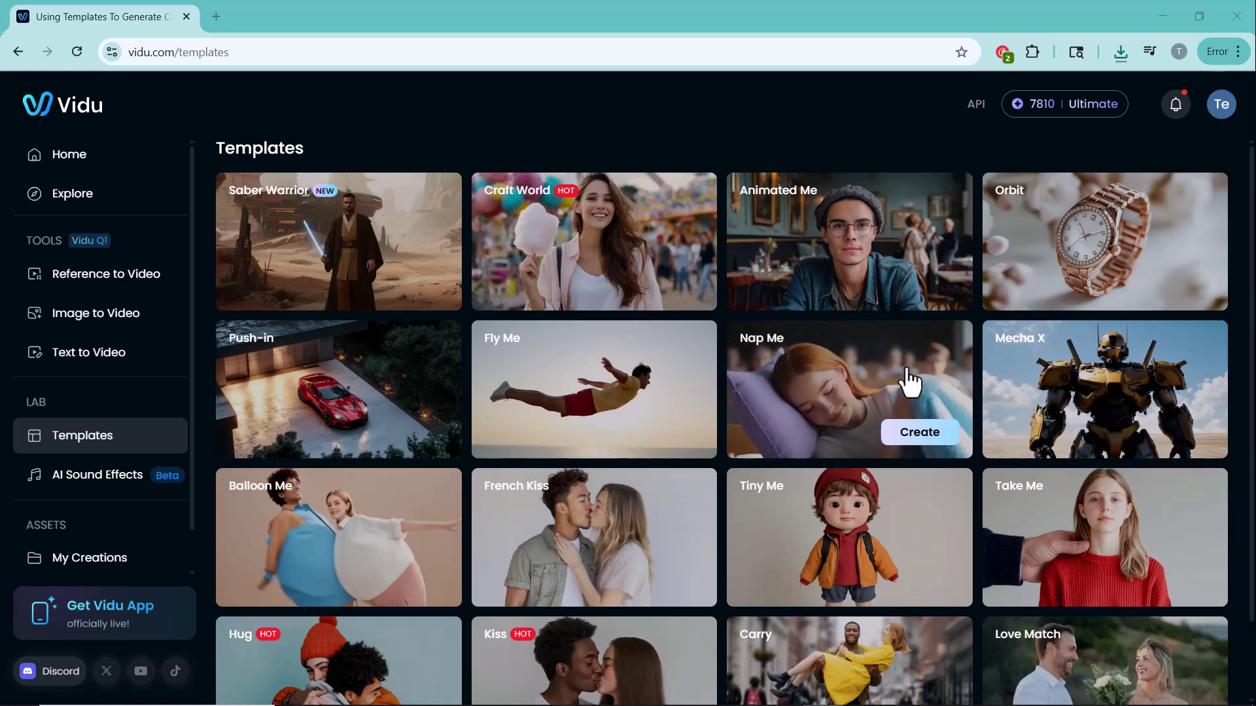
pyautogui.click(922, 433)
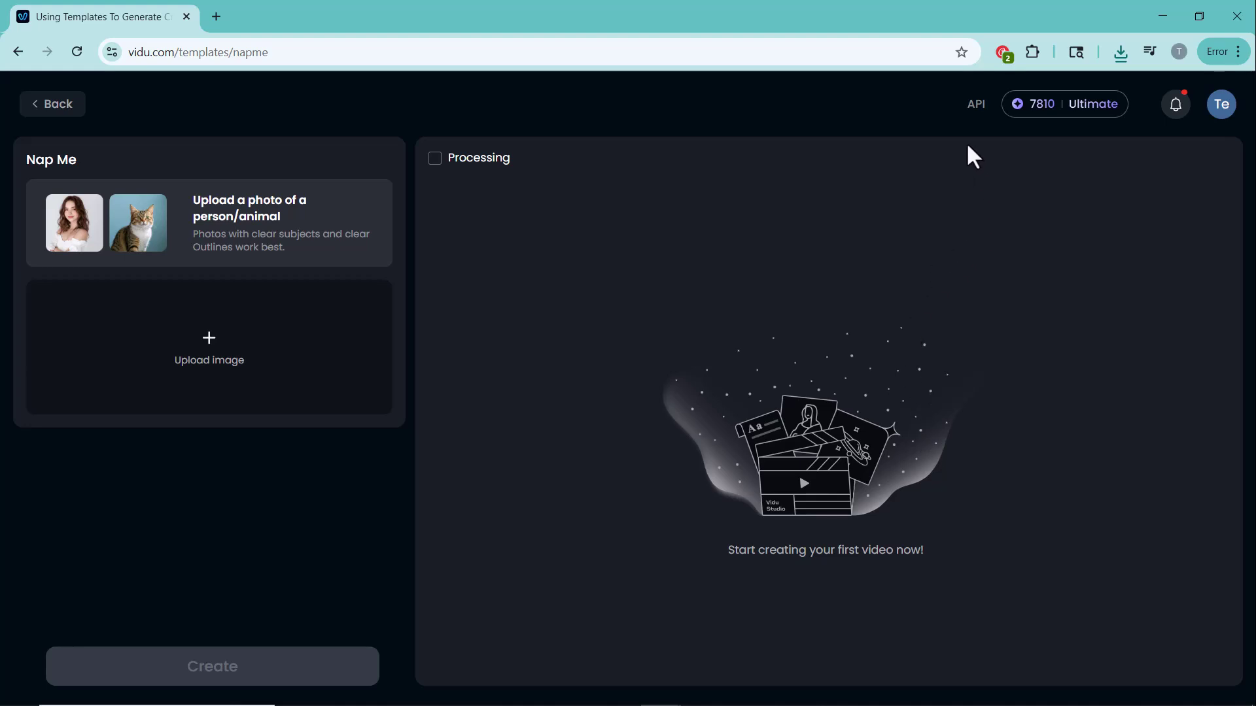
# - Upload the pink-blazer woman's portrait for the Nap Me clip, then return to the gallery
pyautogui.click(212, 356)
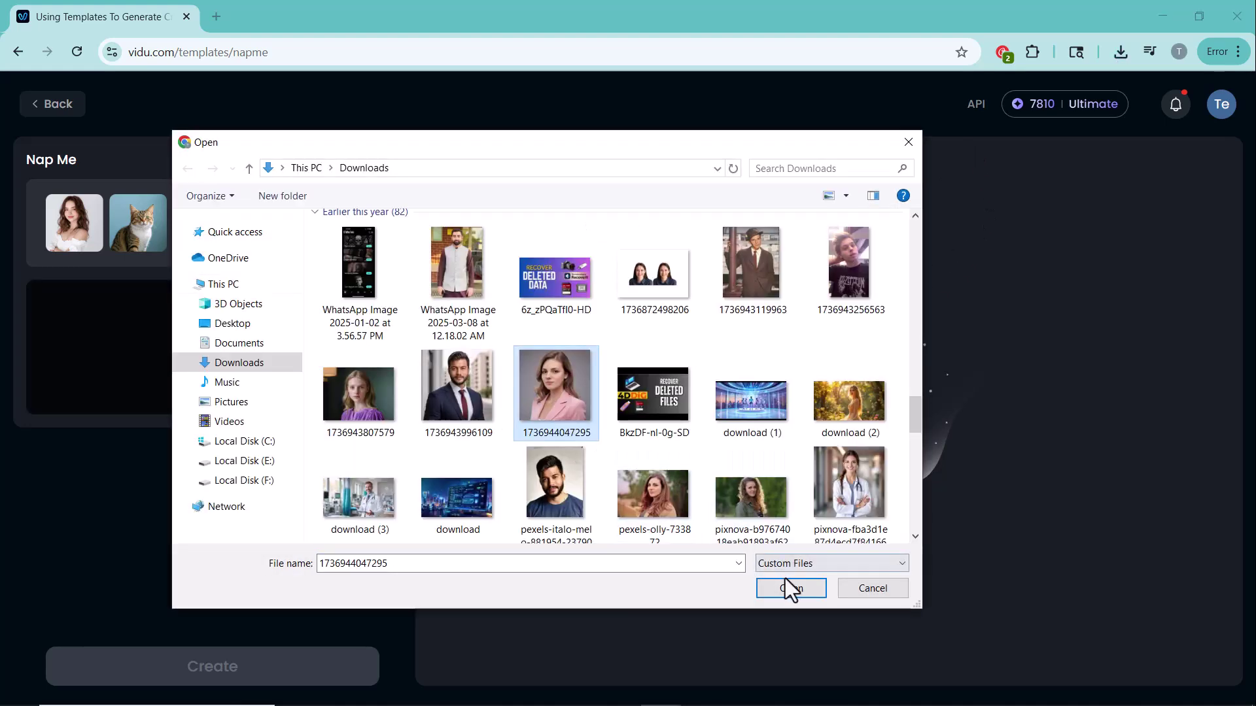
pyautogui.click(788, 588)
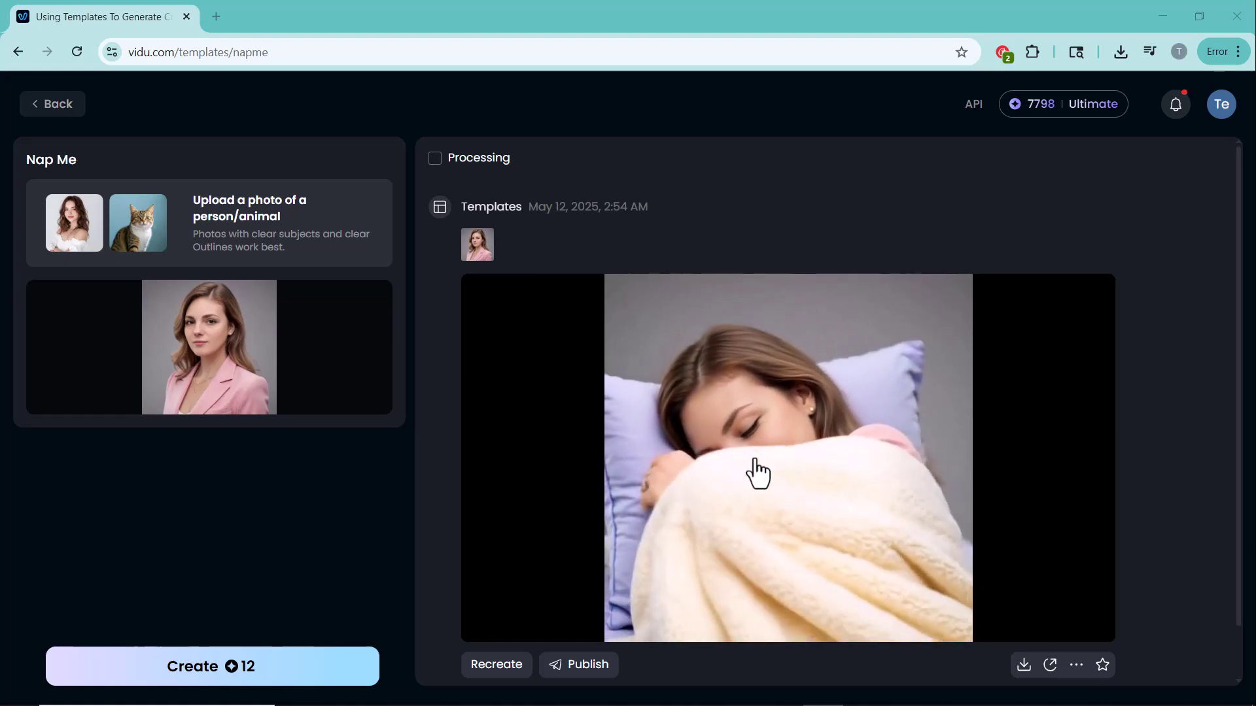
pyautogui.hotkey('alt', 'Left')
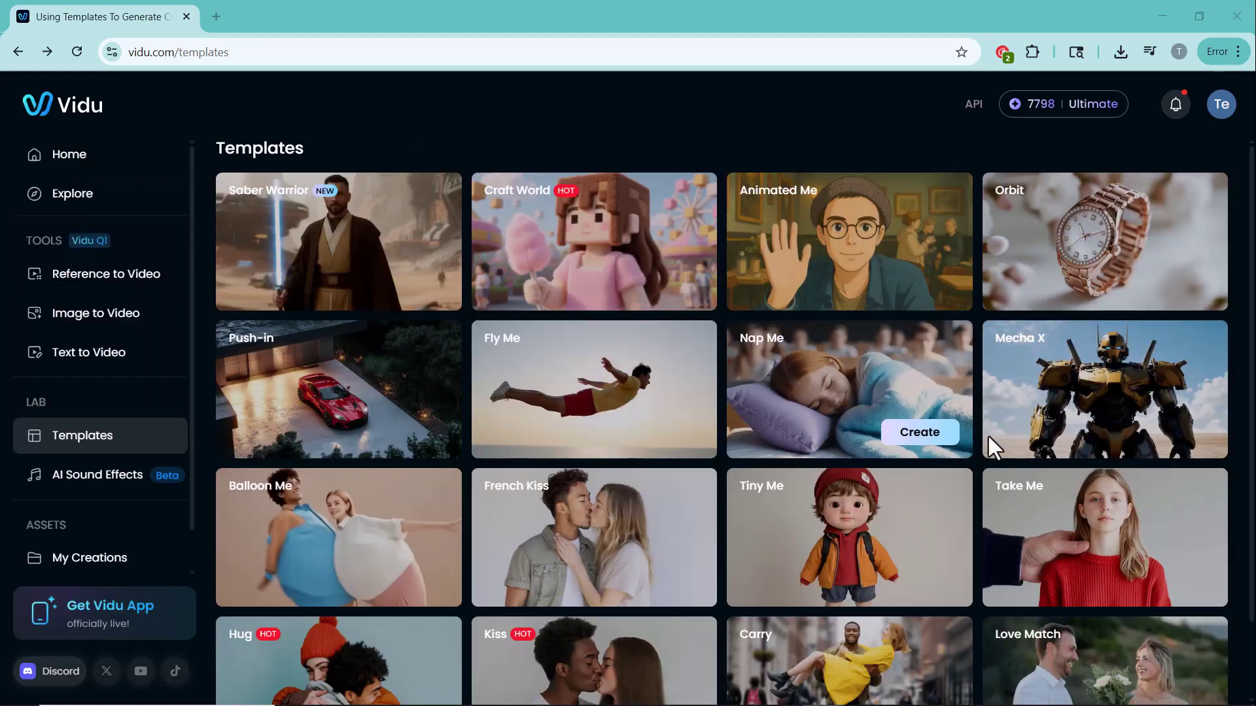
# - Create a Take Me template video from the boy-in-sunglasses photo
pyautogui.click(1056, 552)
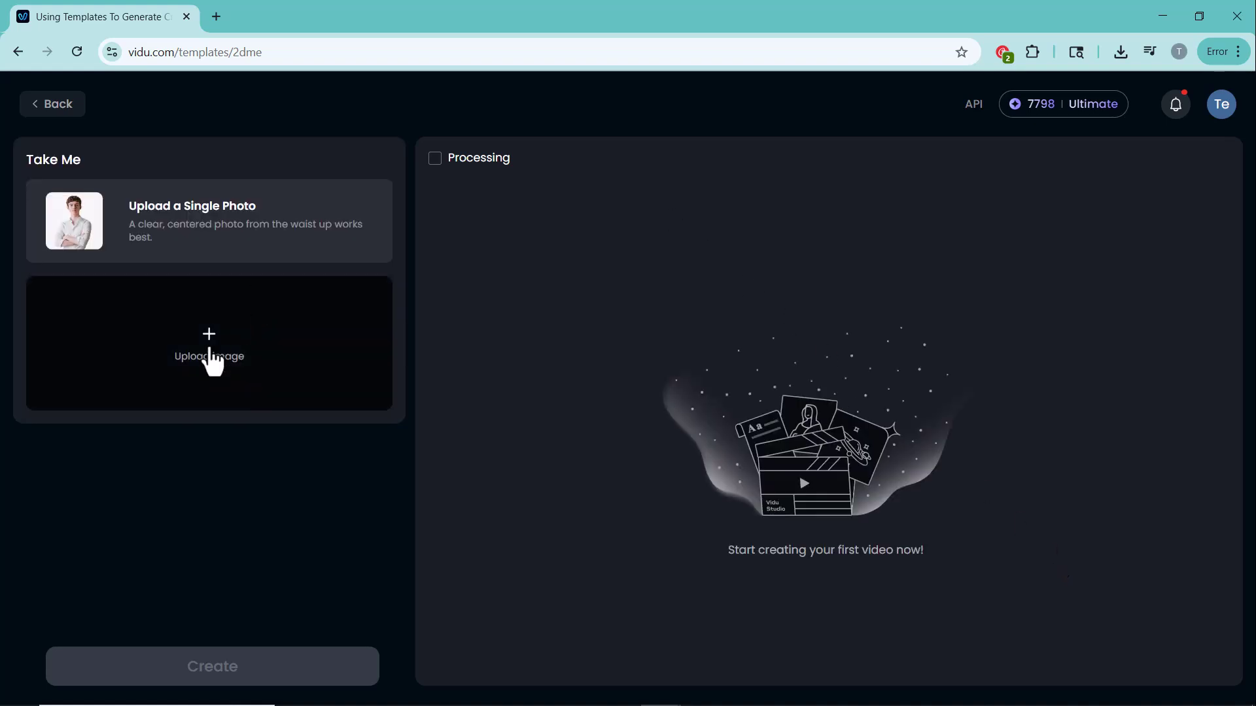
pyautogui.click(212, 359)
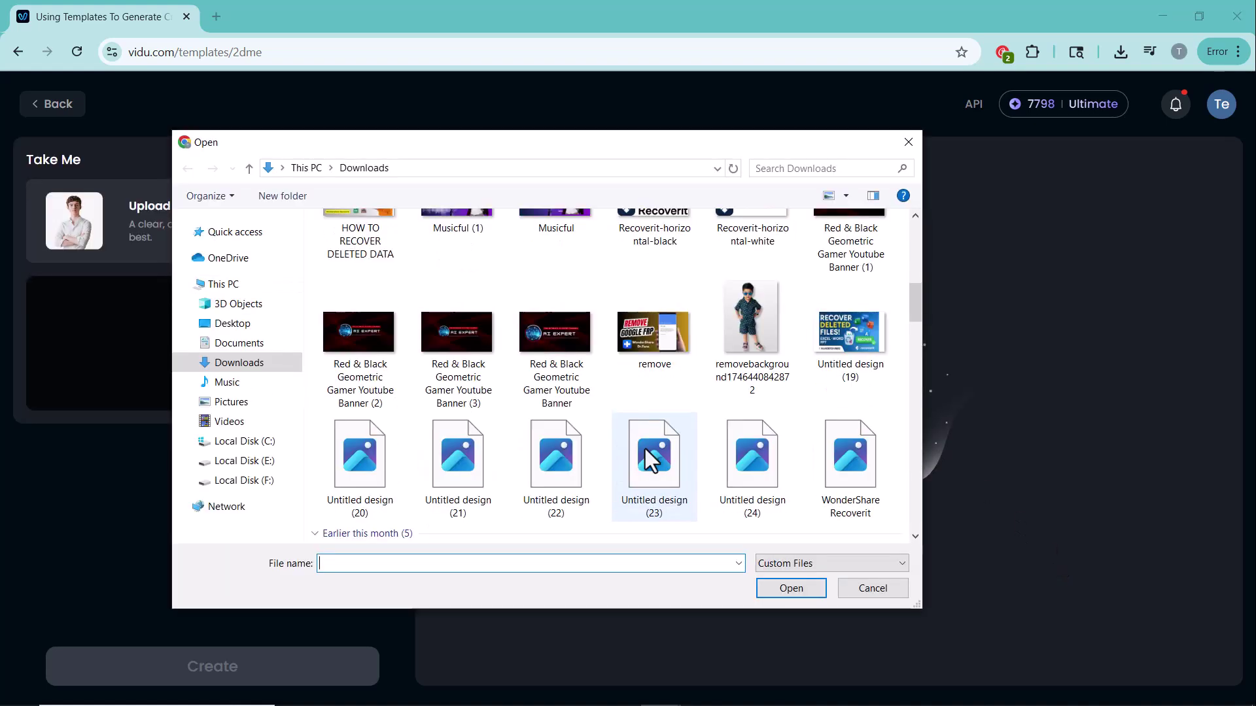
pyautogui.scroll(1, 647, 457)
pyautogui.click(751, 366)
pyautogui.press('Return')
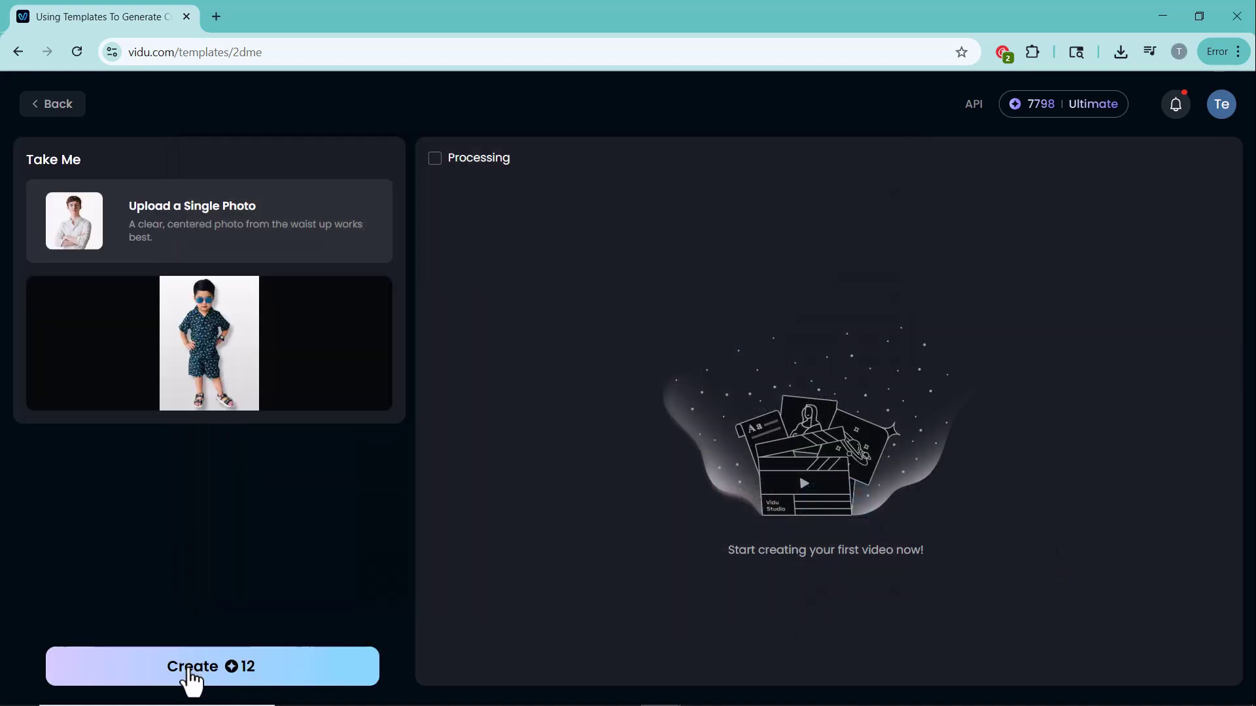
pyautogui.click(185, 675)
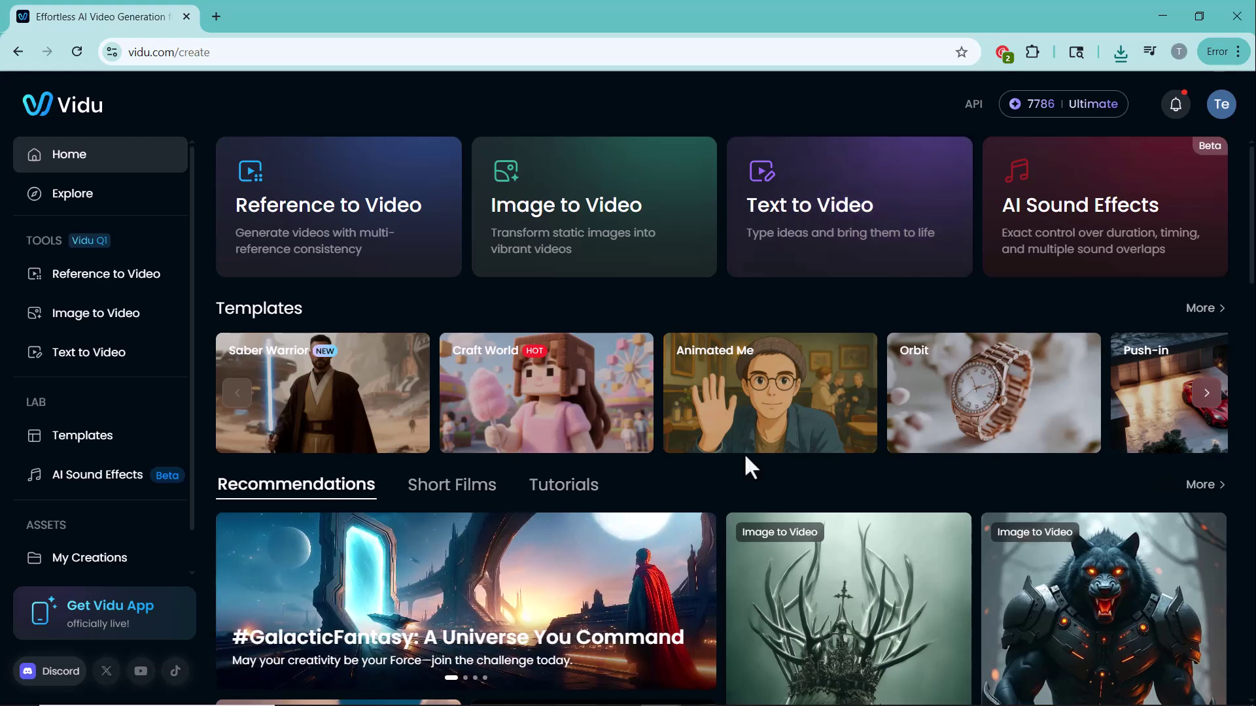
pyautogui.scroll(-4, 748, 463)
pyautogui.scroll(-1, 745, 464)
pyautogui.scroll(-4, 748, 470)
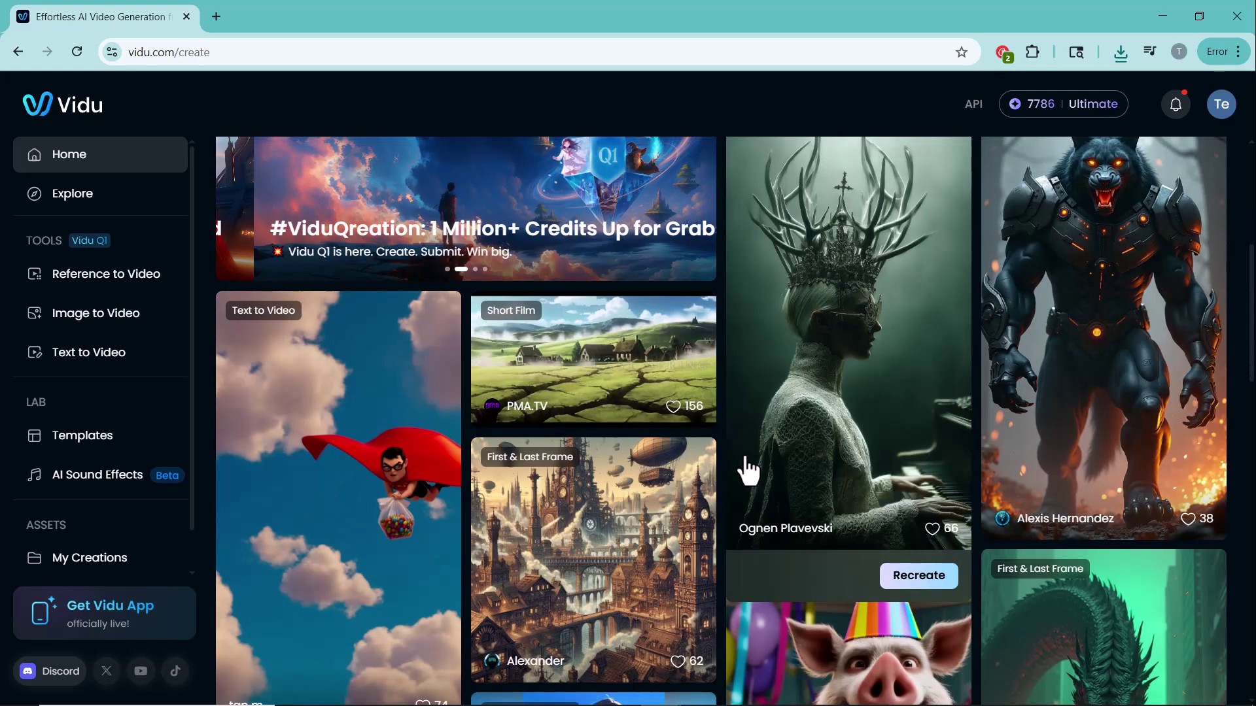
pyautogui.scroll(-5, 743, 453)
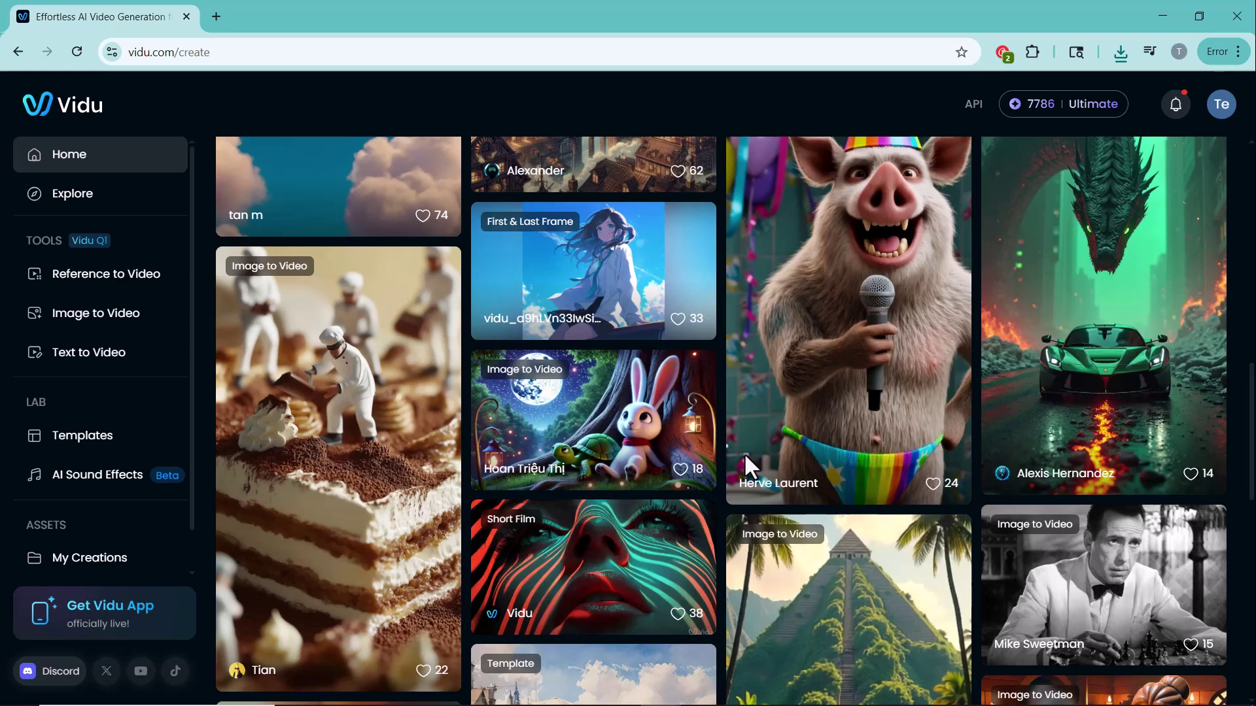
pyautogui.scroll(-1, 744, 453)
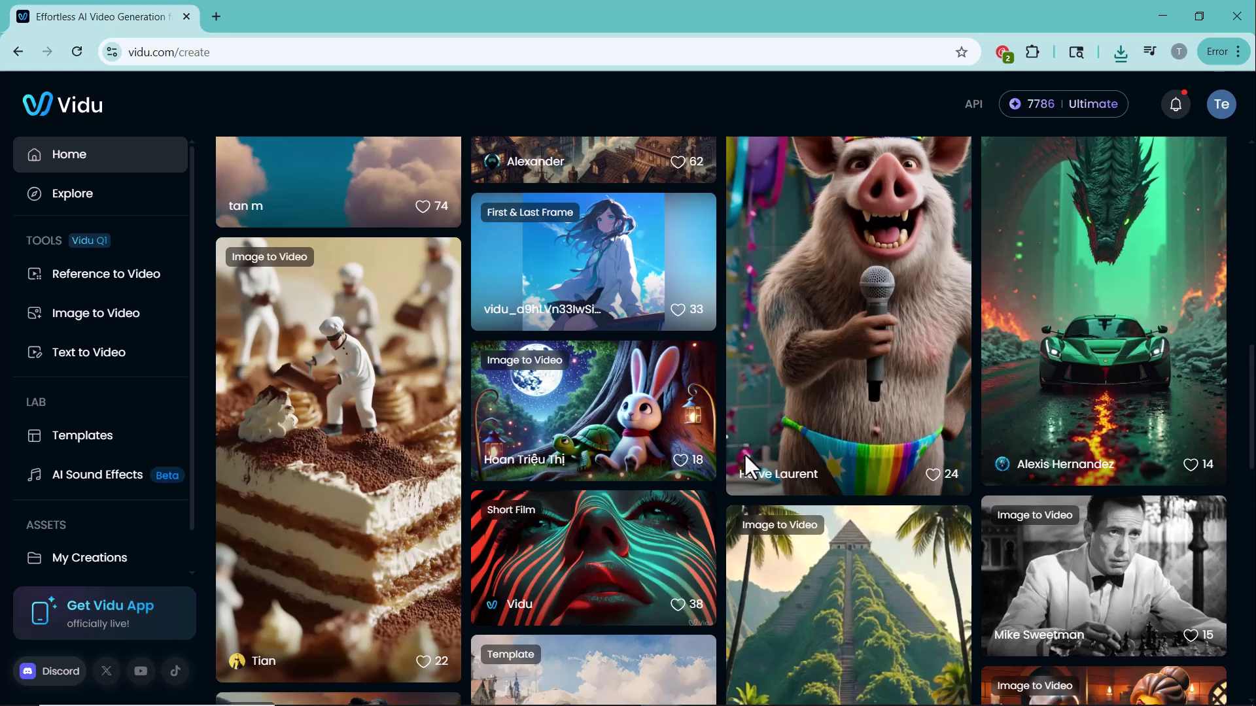
pyautogui.scroll(-1, 743, 453)
pyautogui.scroll(-4, 745, 461)
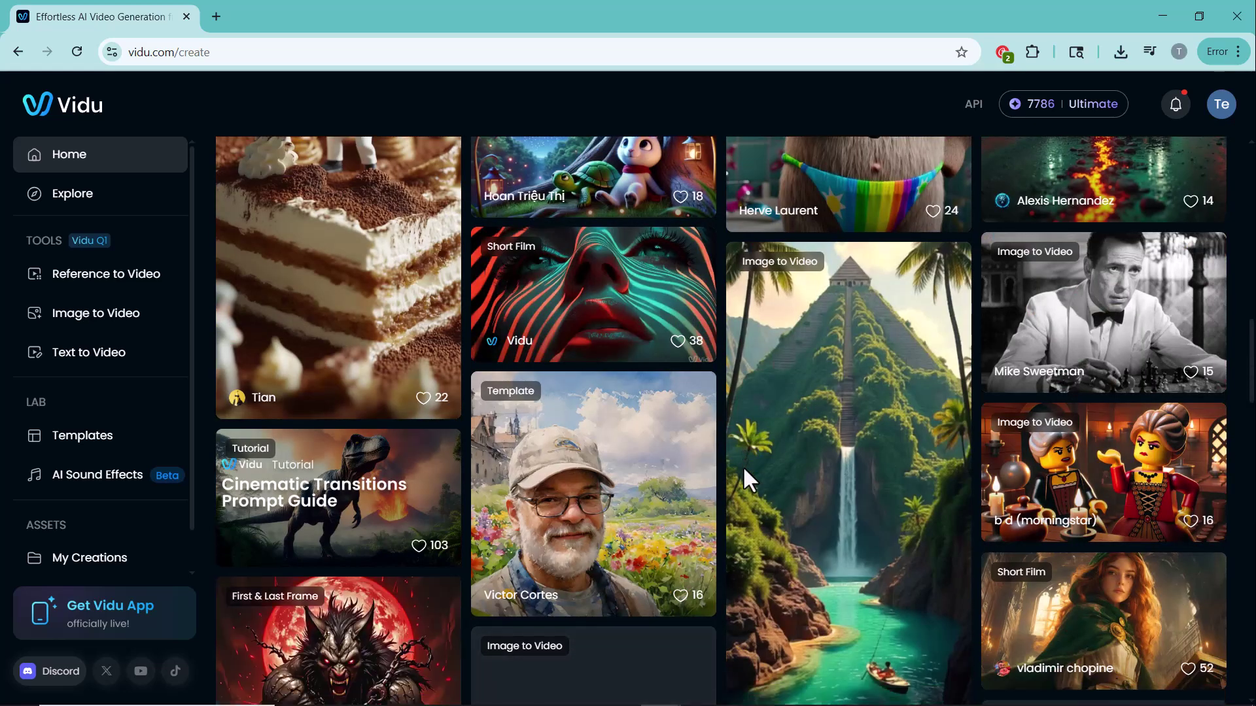